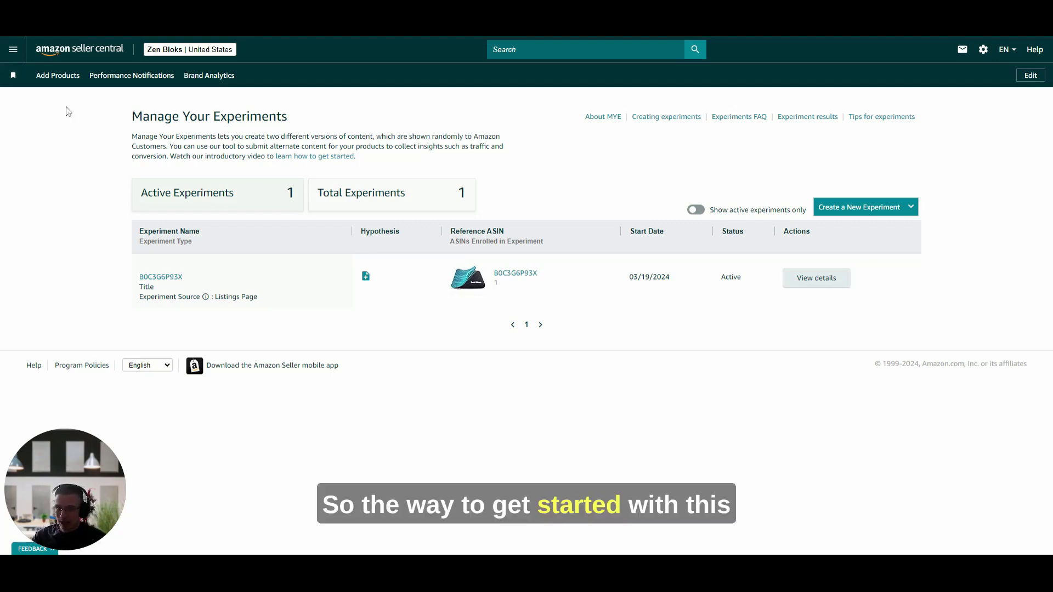
Go to the Manage Experiments page from the main navigation menu
left_click(14, 50)
mouse_move(68, 398)
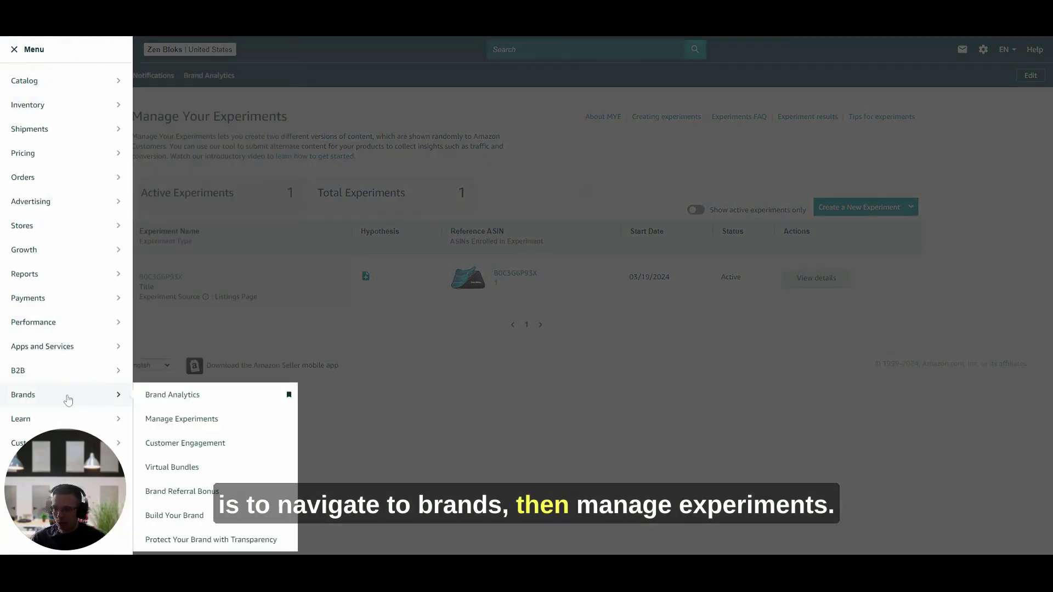
left_click(184, 426)
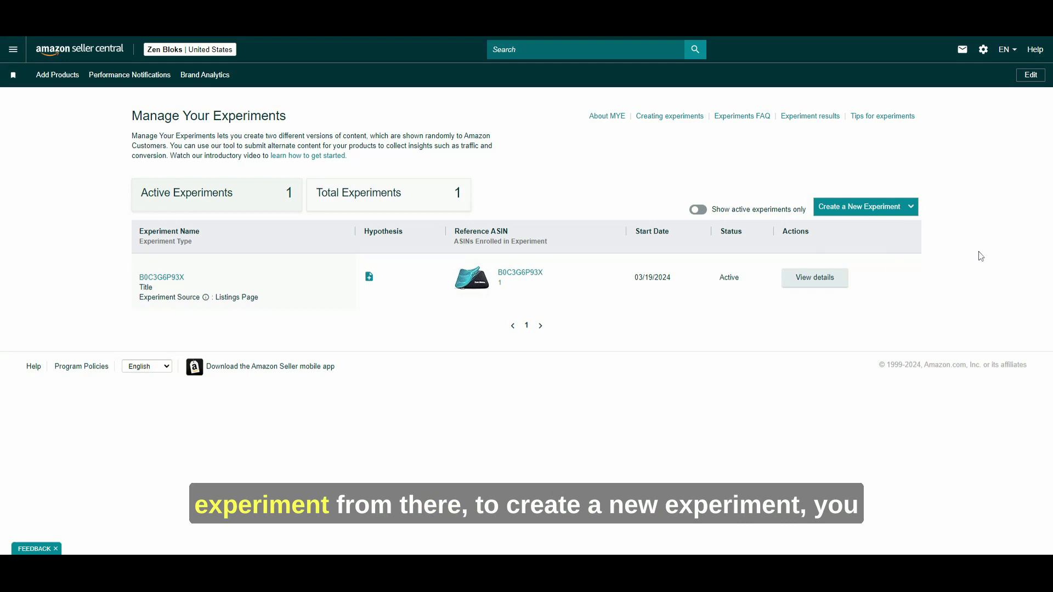
Start a Product Title experiment and browse the reference ASIN catalog, noting ineligible products
left_click(911, 209)
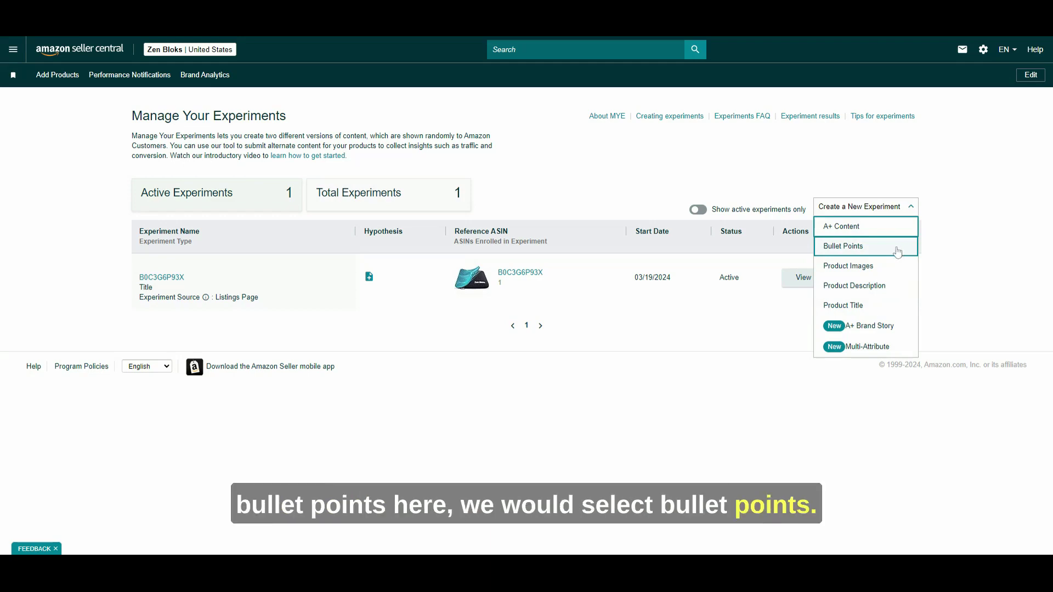
left_click(887, 310)
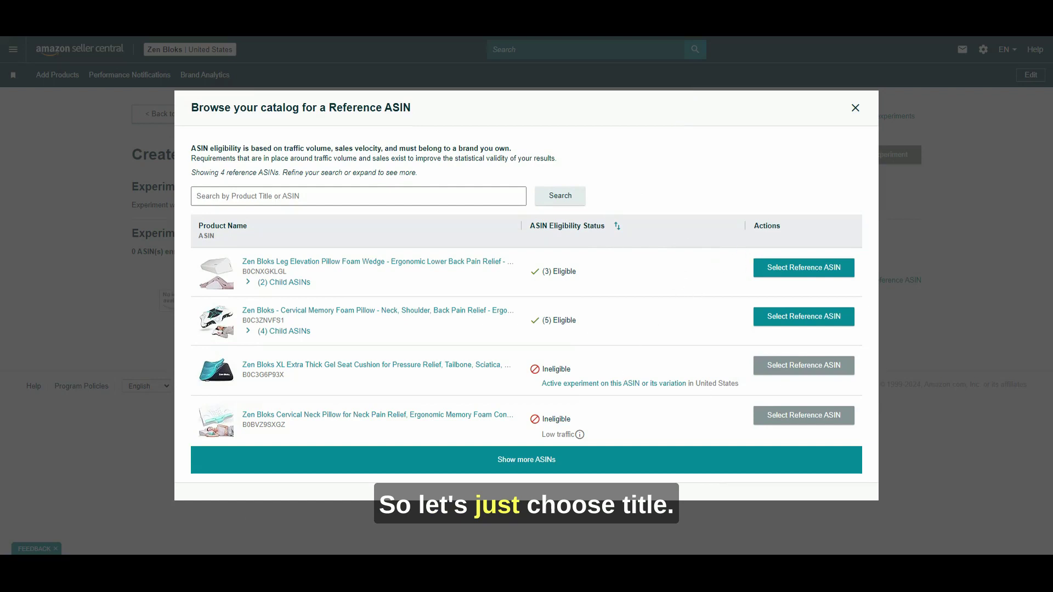
left_click_drag(740, 384, 244, 364)
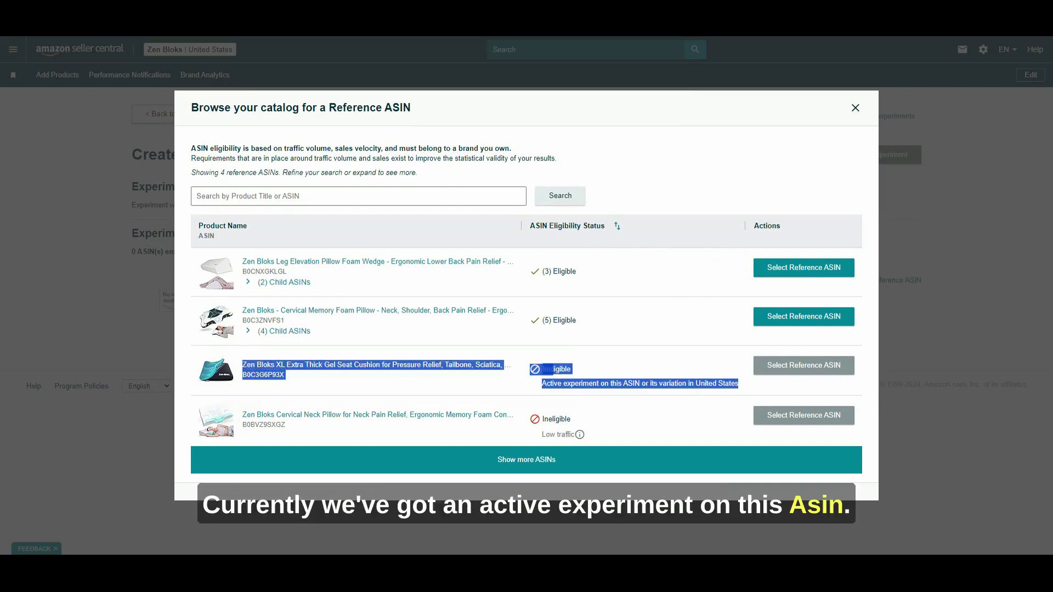
left_click(427, 390)
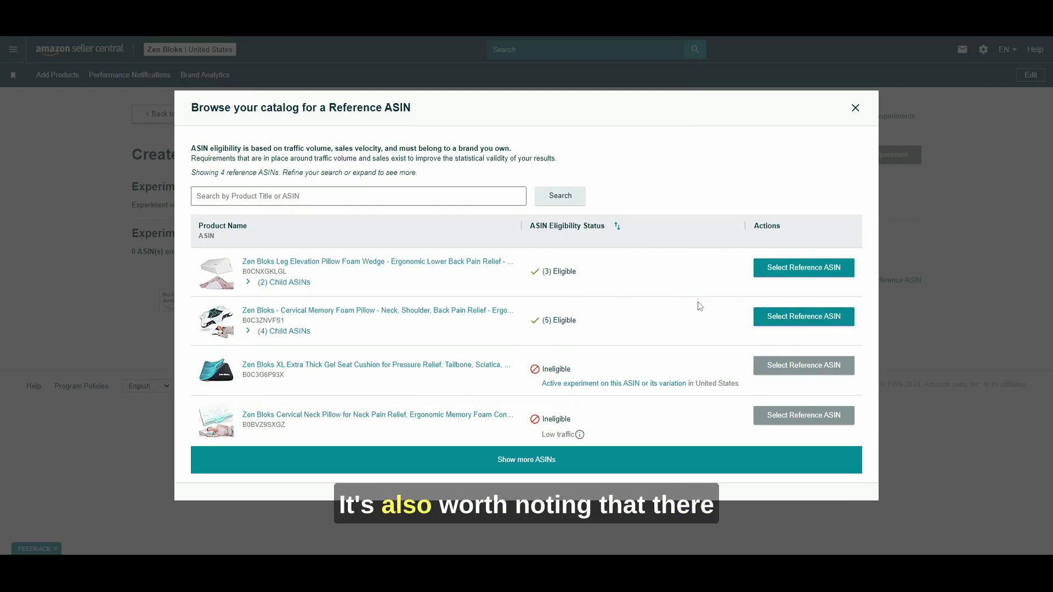
left_click(595, 462)
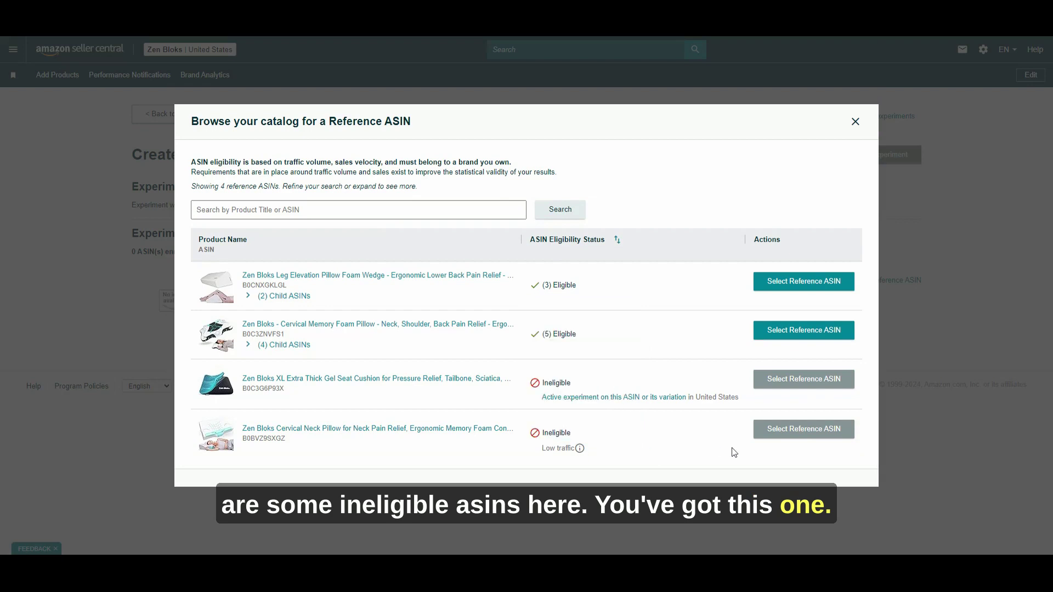
mouse_move(579, 448)
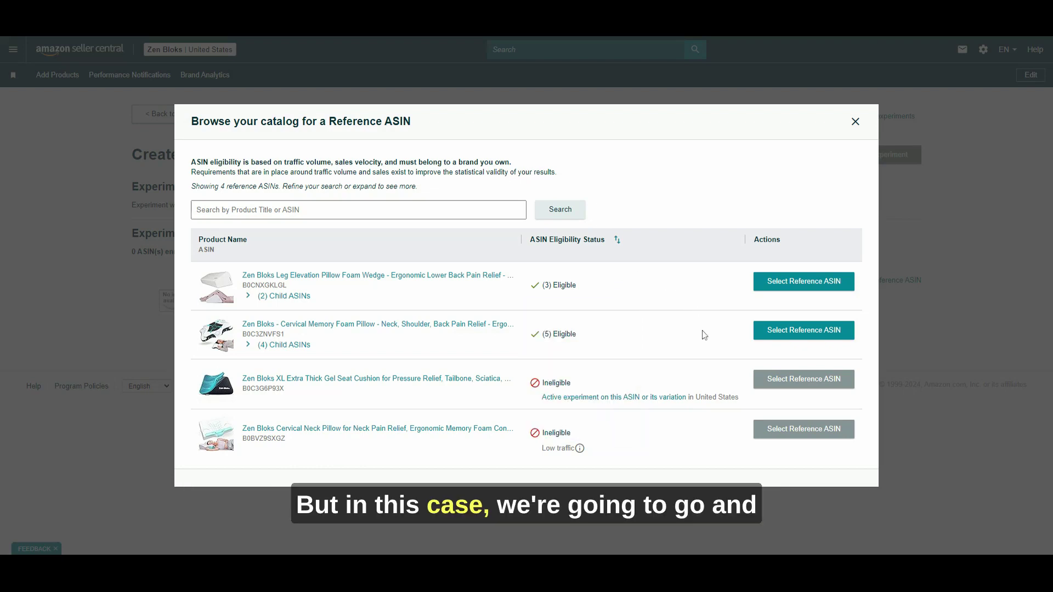
Choose the Zen Bloks leg elevation pillow foam wedge as the reference ASIN
left_click(820, 281)
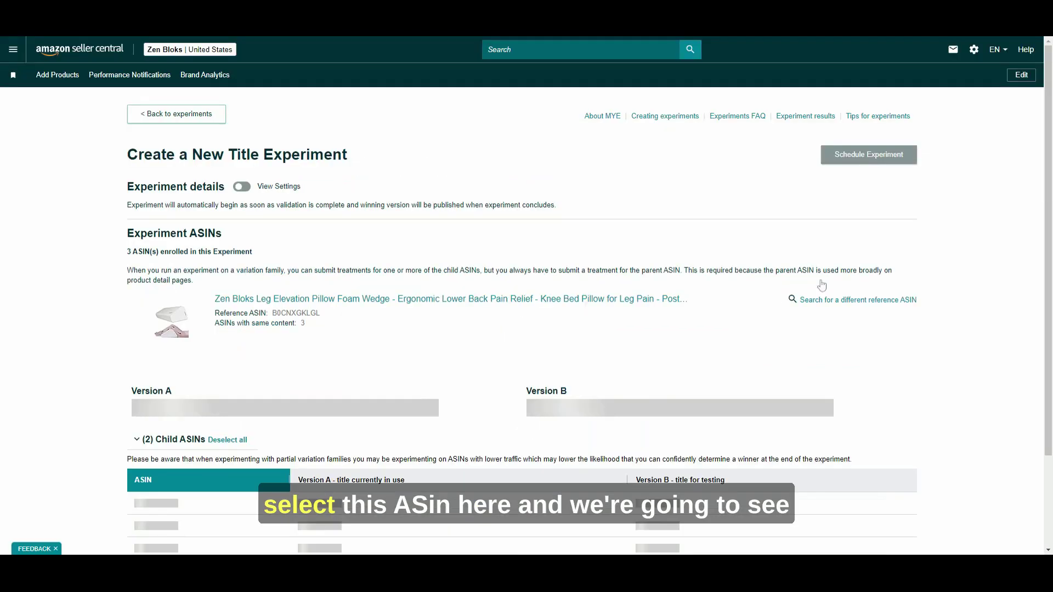
scroll(635, 199, "down", 3)
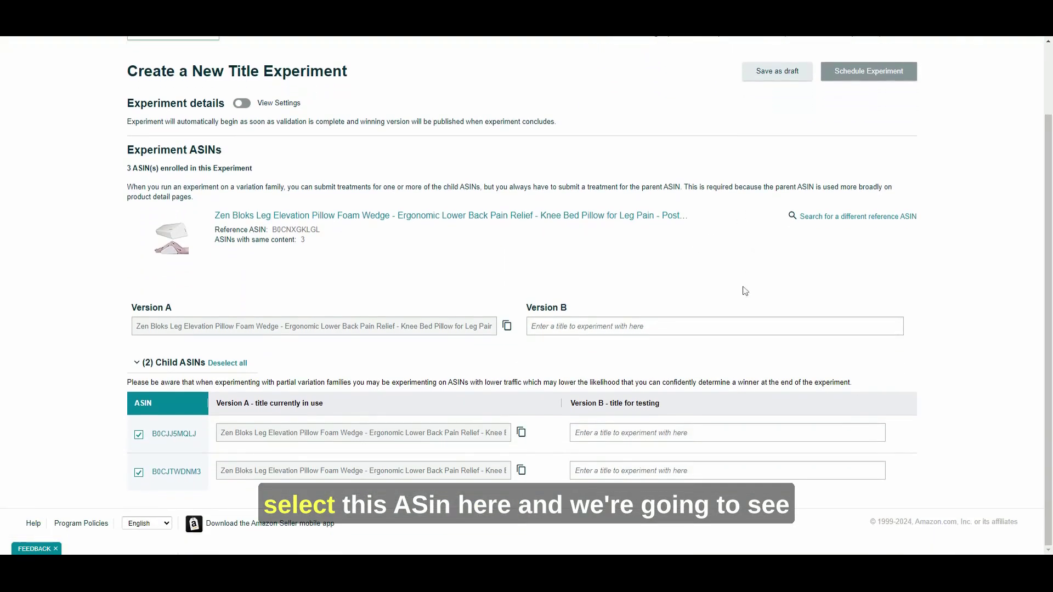
scroll(458, 224, "up", 3)
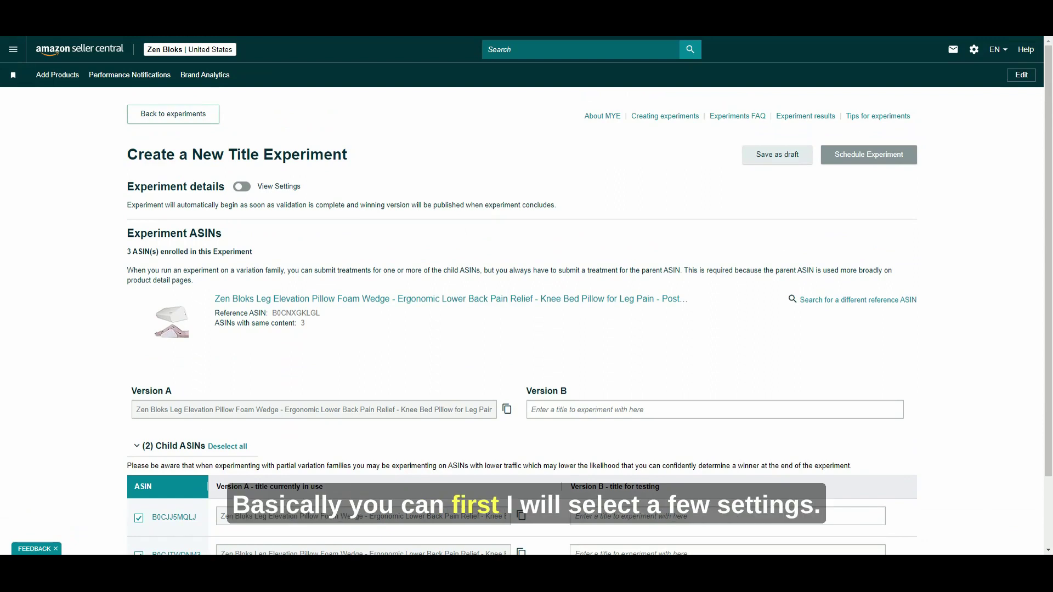
Switch on View Settings to show the experiment's name, hypothesis and duration fields
left_click(242, 188)
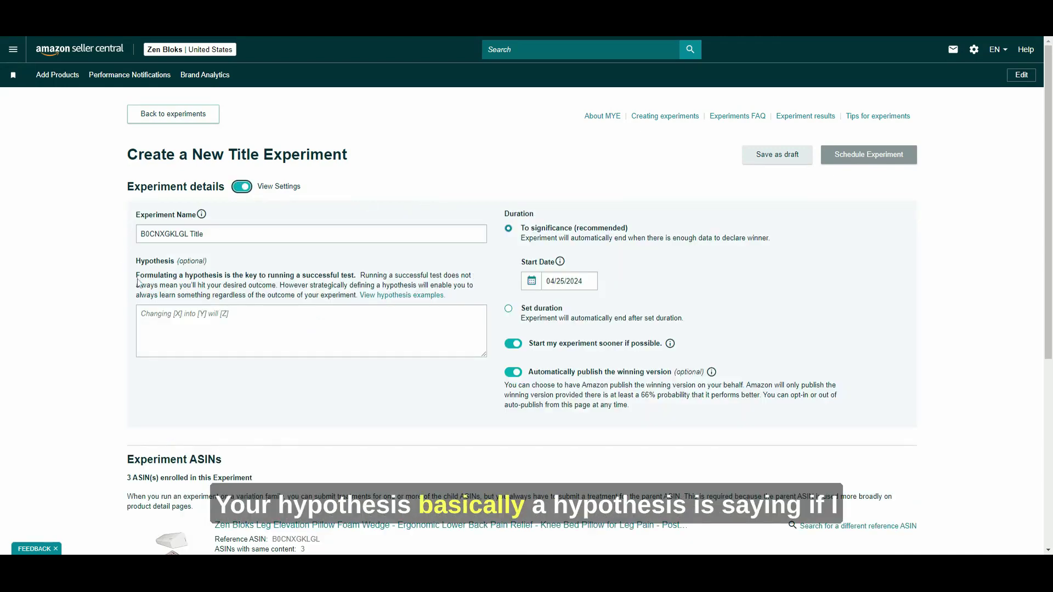
scroll(364, 298, "down", 2)
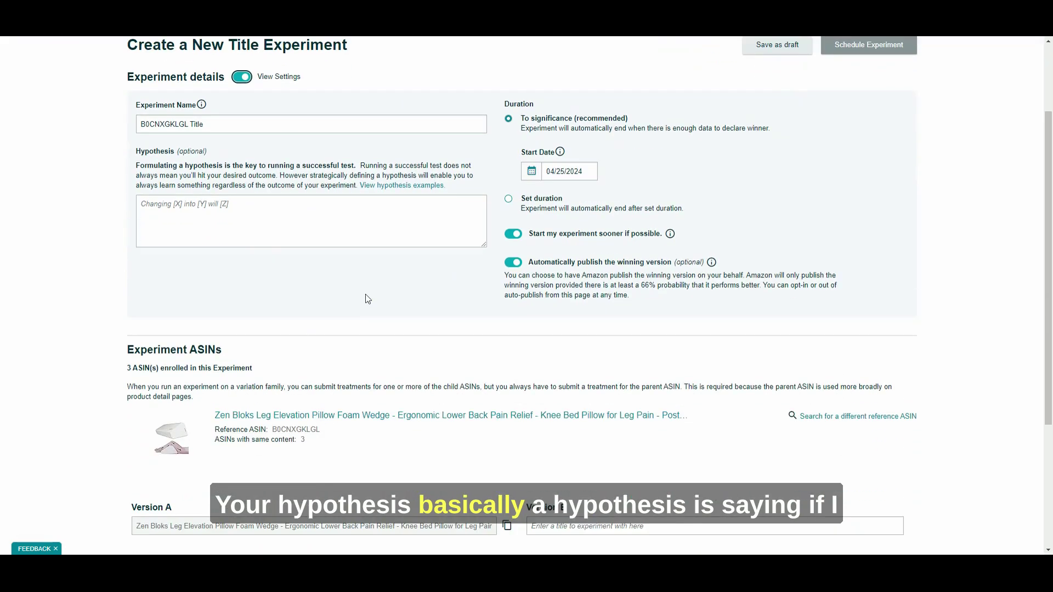
scroll(402, 289, "up", 2)
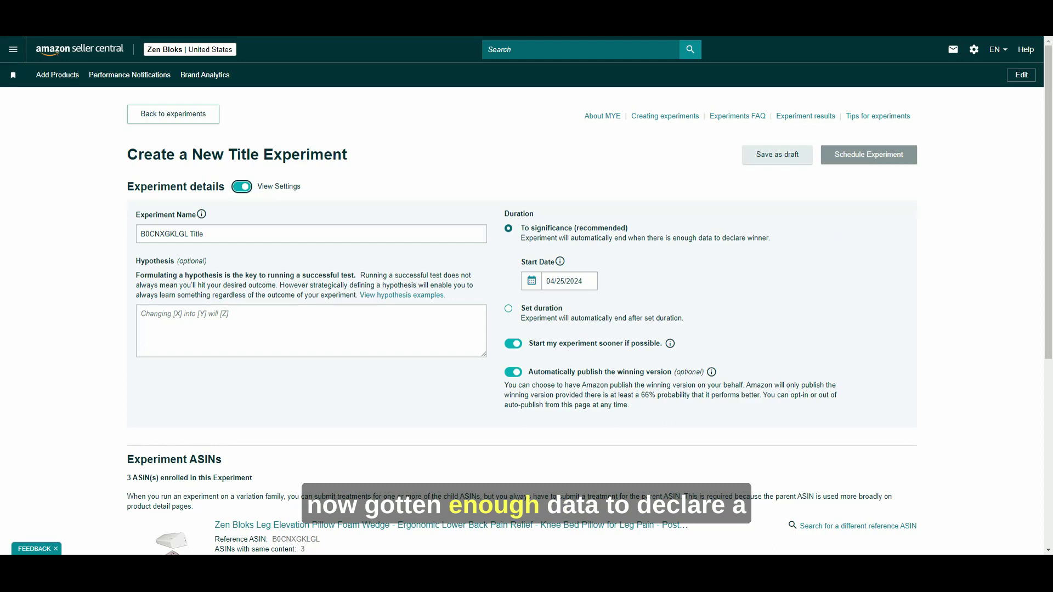
Make the experiment run for a set duration of 8 weeks, ending 06/20/2024
left_click(529, 308)
mouse_move(669, 345)
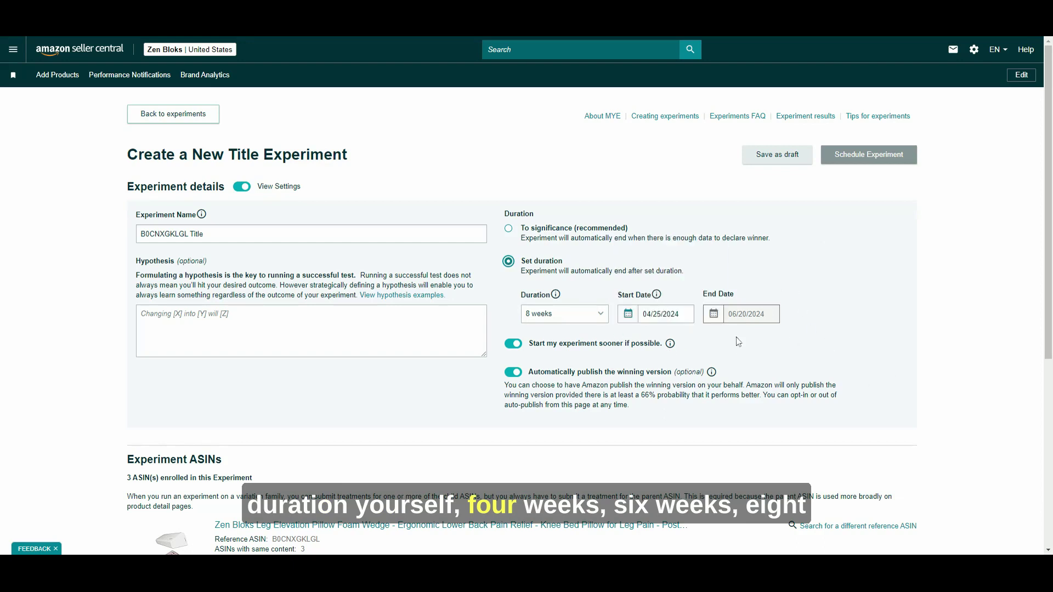
left_click(564, 313)
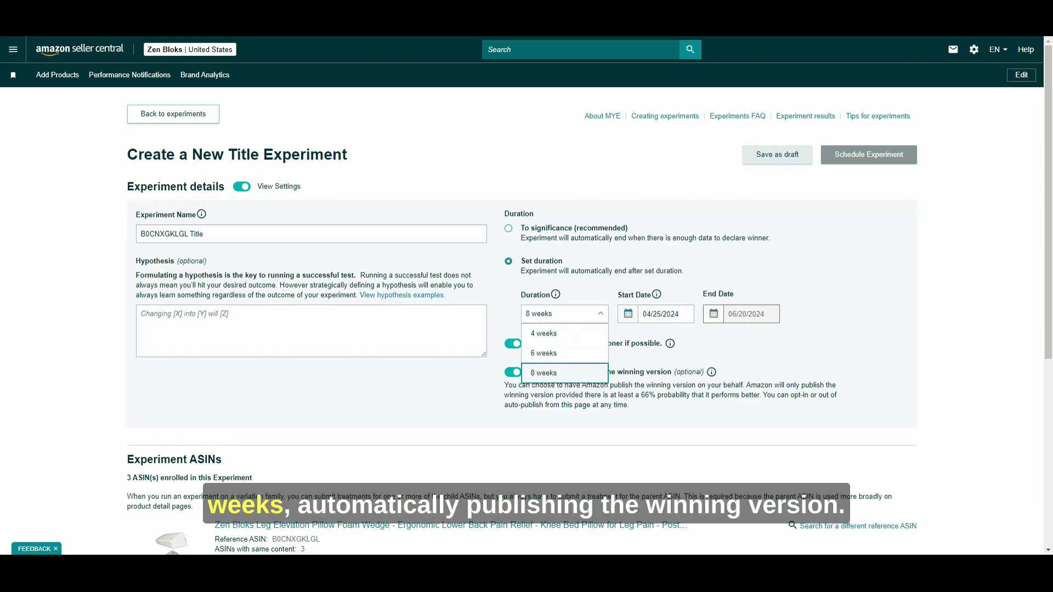
left_click(570, 372)
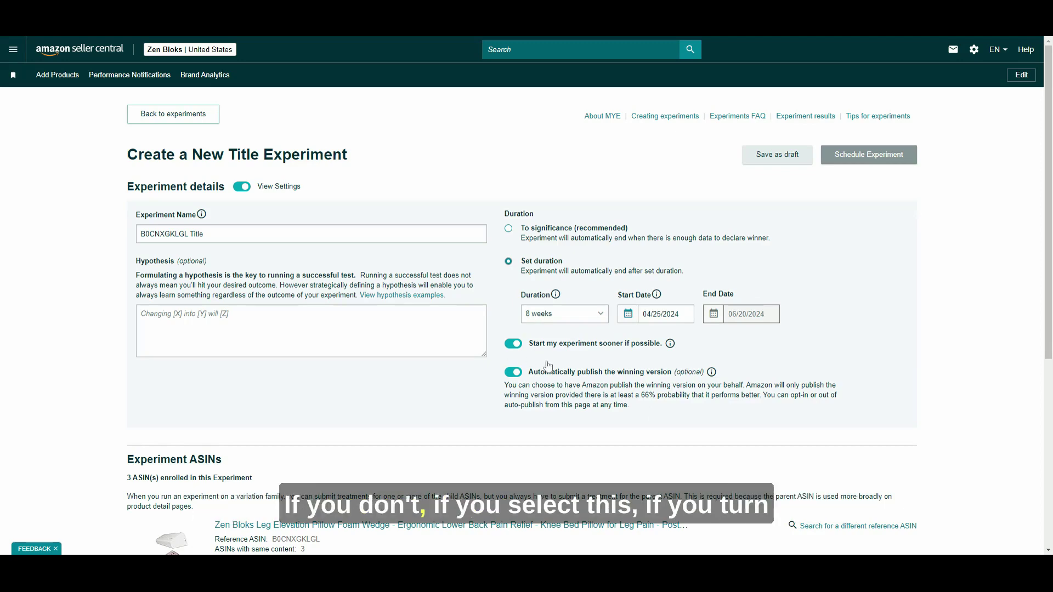
Try disabling auto-publish of the winner, then cancel the confirmation to keep it on
left_click(513, 372)
left_click_drag(546, 297, 262, 292)
left_click(541, 297)
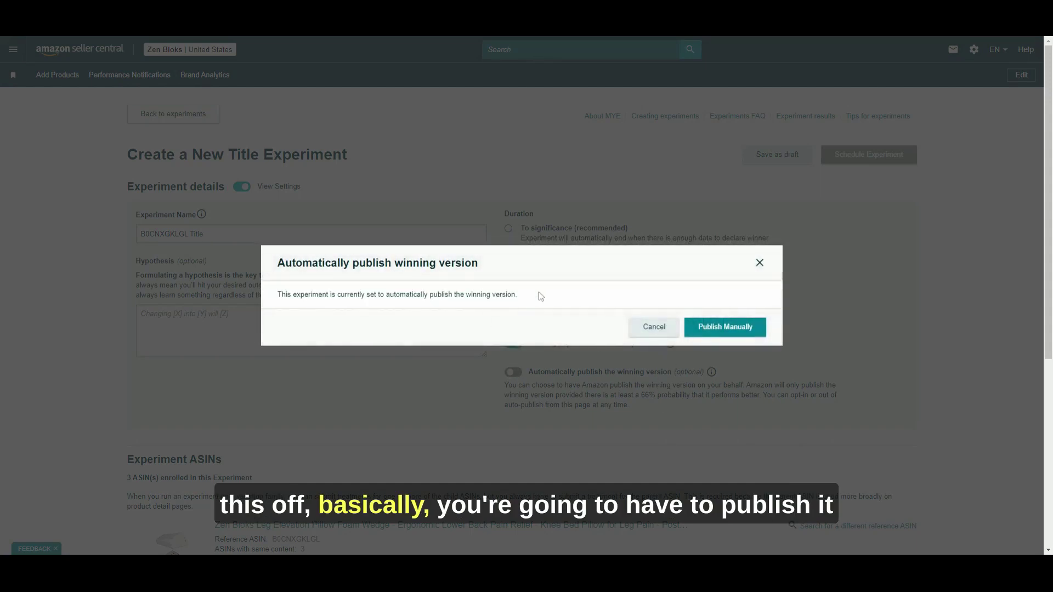
left_click(660, 328)
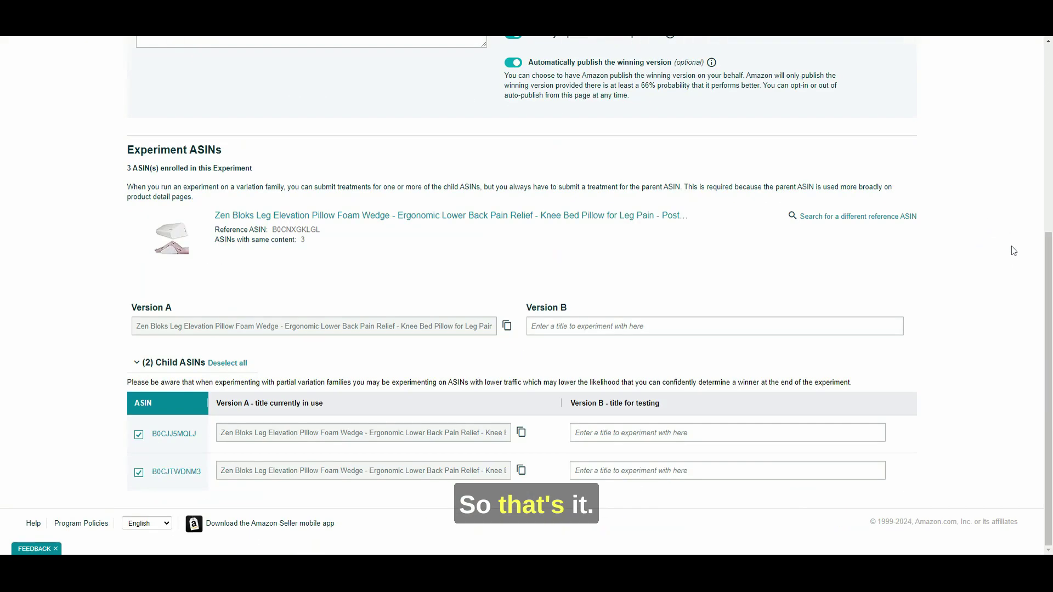
Copy the current title into the first child ASIN's Version B
left_click(523, 436)
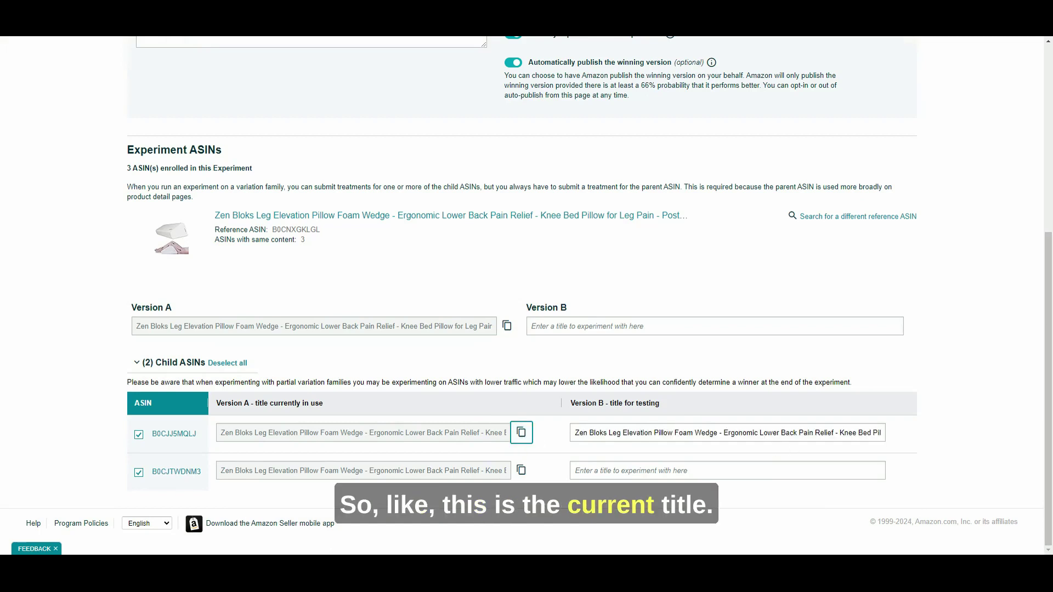
left_click_drag(650, 433, 932, 441)
left_click(758, 432)
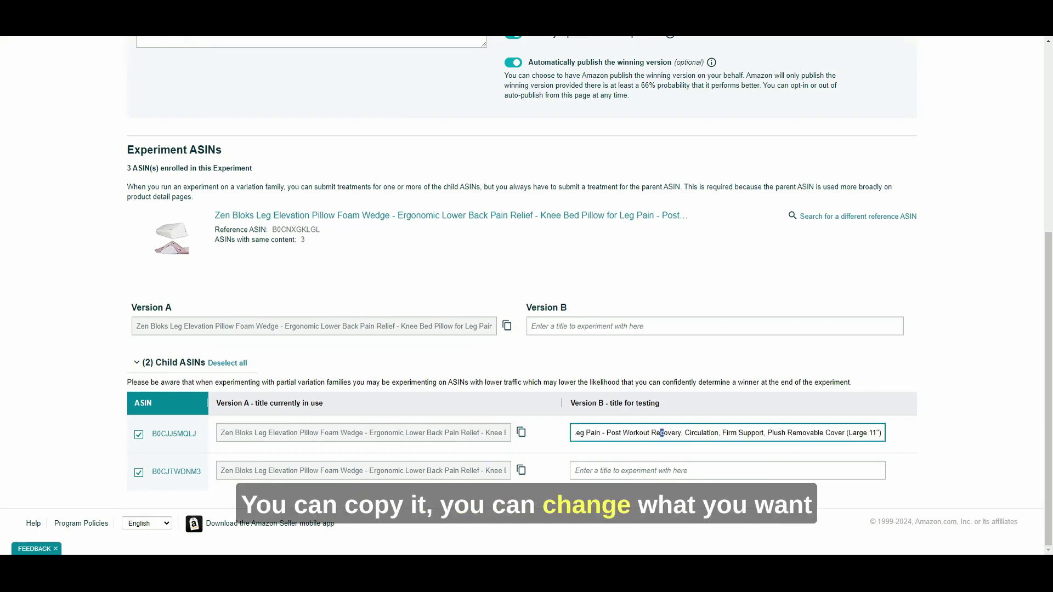
left_click_drag(662, 433, 991, 429)
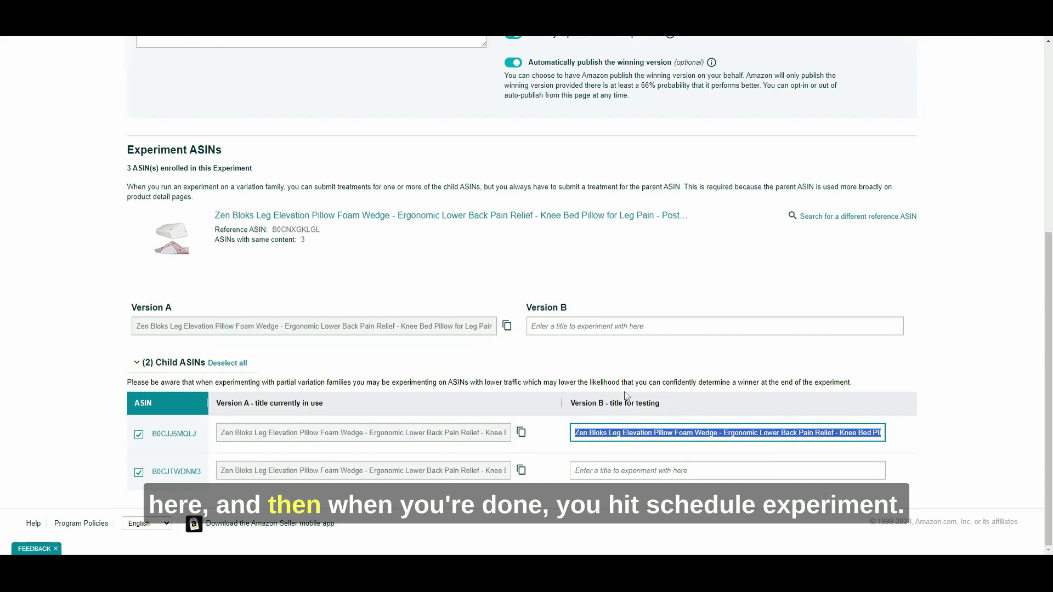
left_click(674, 369)
scroll(673, 373, "up", 5)
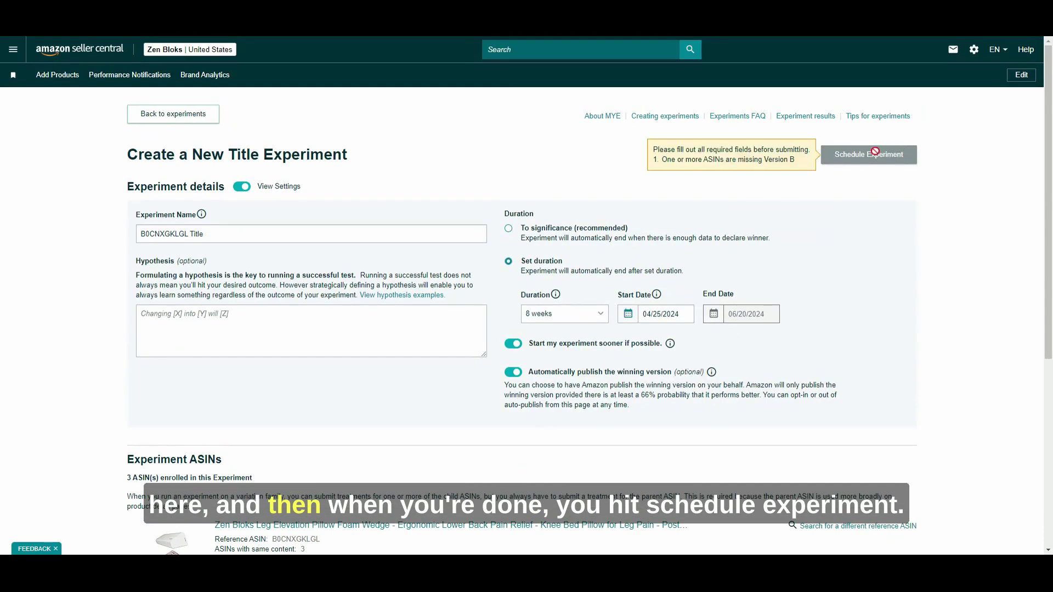
scroll(849, 211, "down", 5)
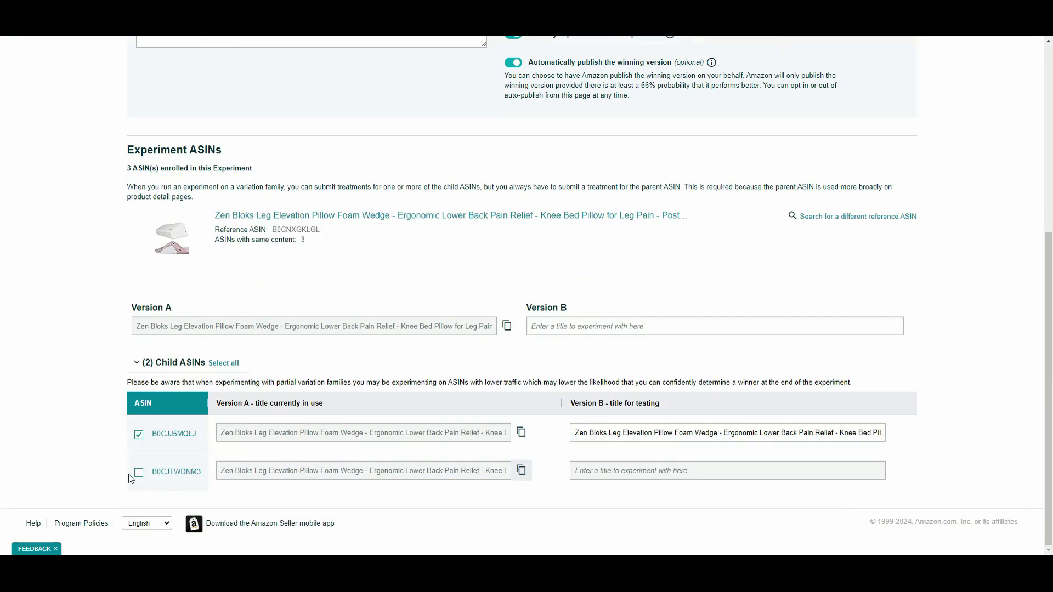
Enroll the second child ASIN and add "1" to its Version B title before Lower
left_click(147, 478)
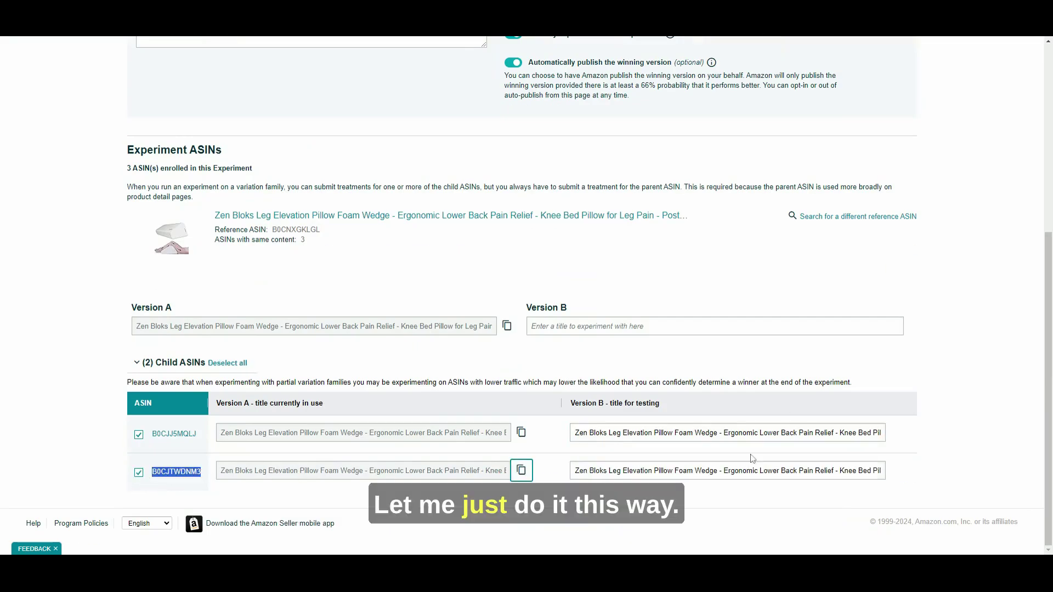
left_click(761, 433)
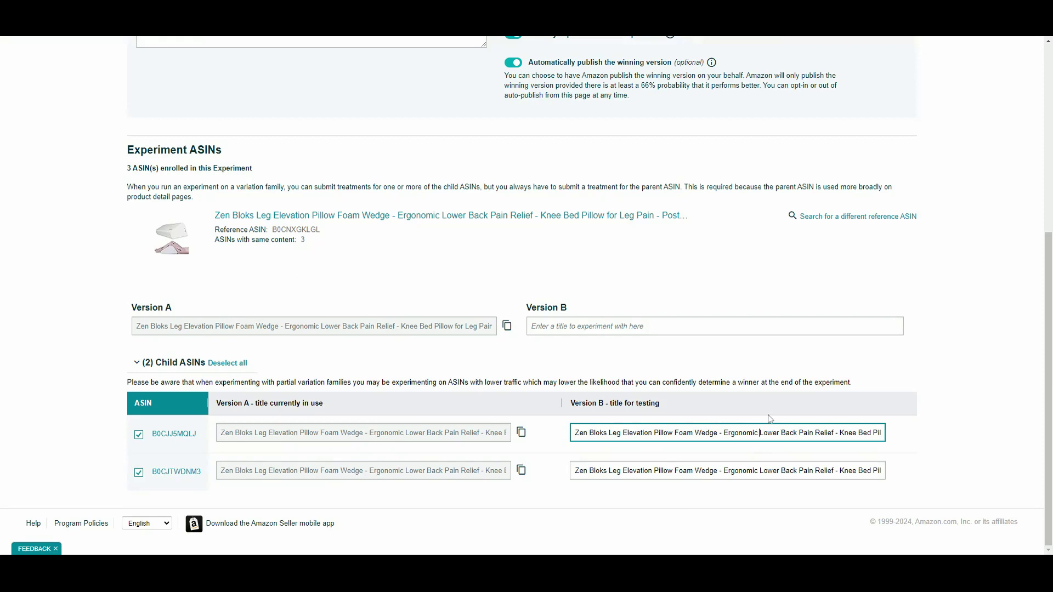
key("End")
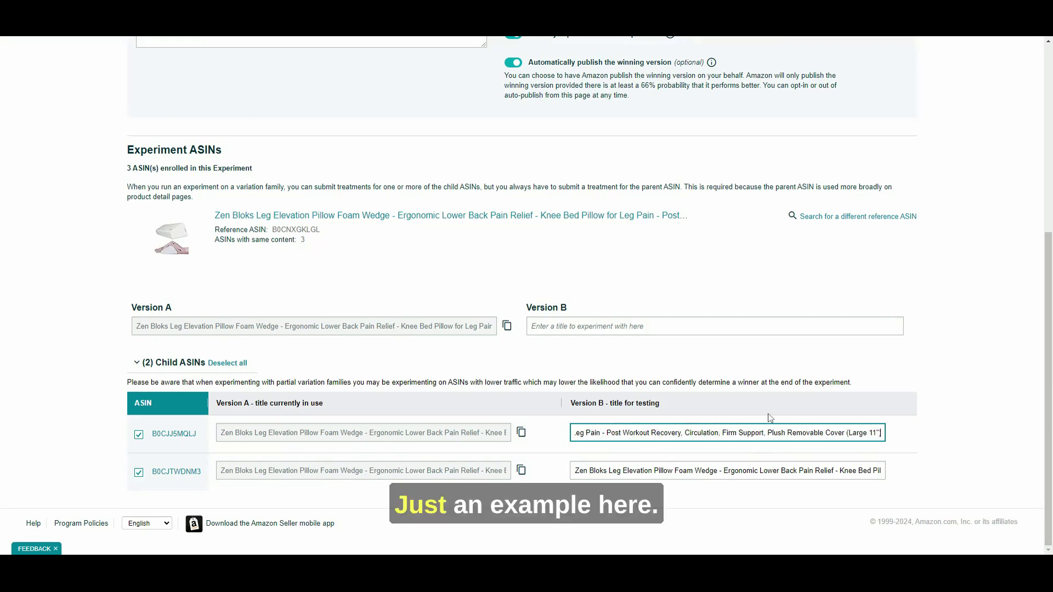
left_click(765, 470)
type("1")
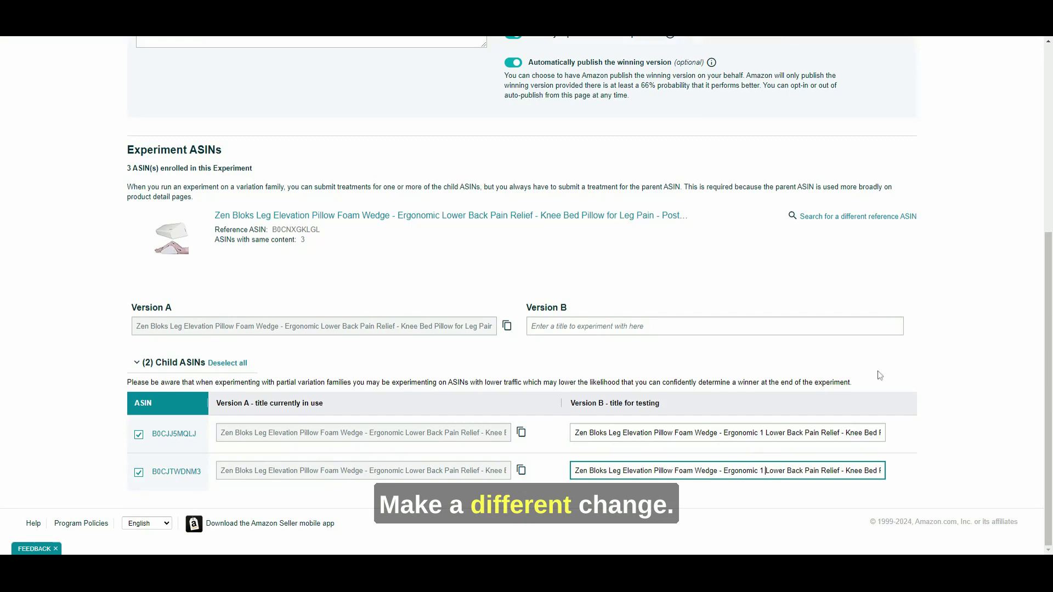
scroll(956, 279, "up", 5)
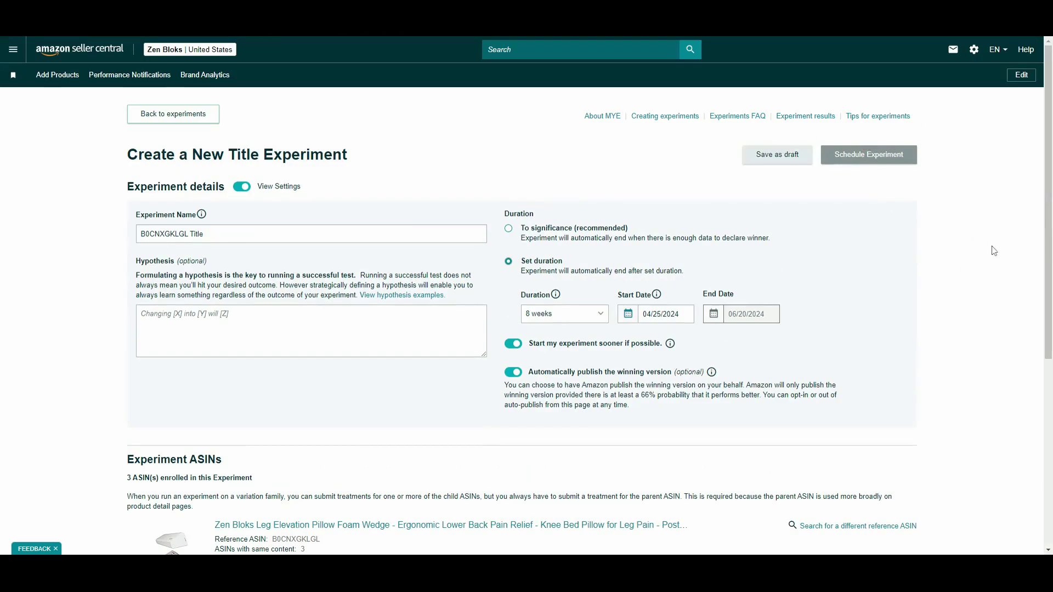
scroll(976, 260, "down", 5)
Copy Version A into the parent's Version B, add "1" after Ergonomic, and schedule the experiment
left_click(532, 326)
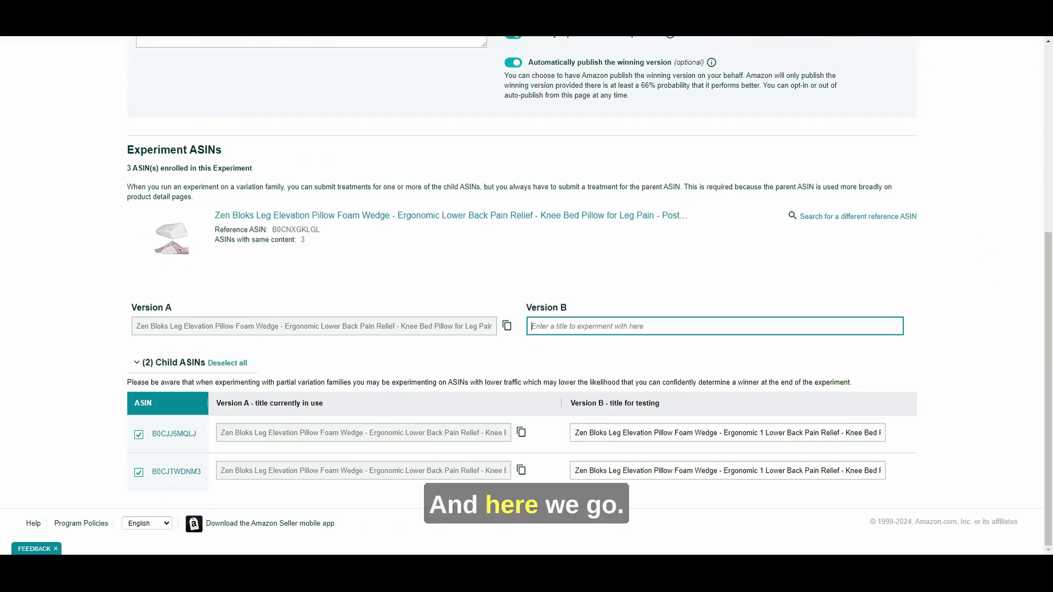
left_click(507, 325)
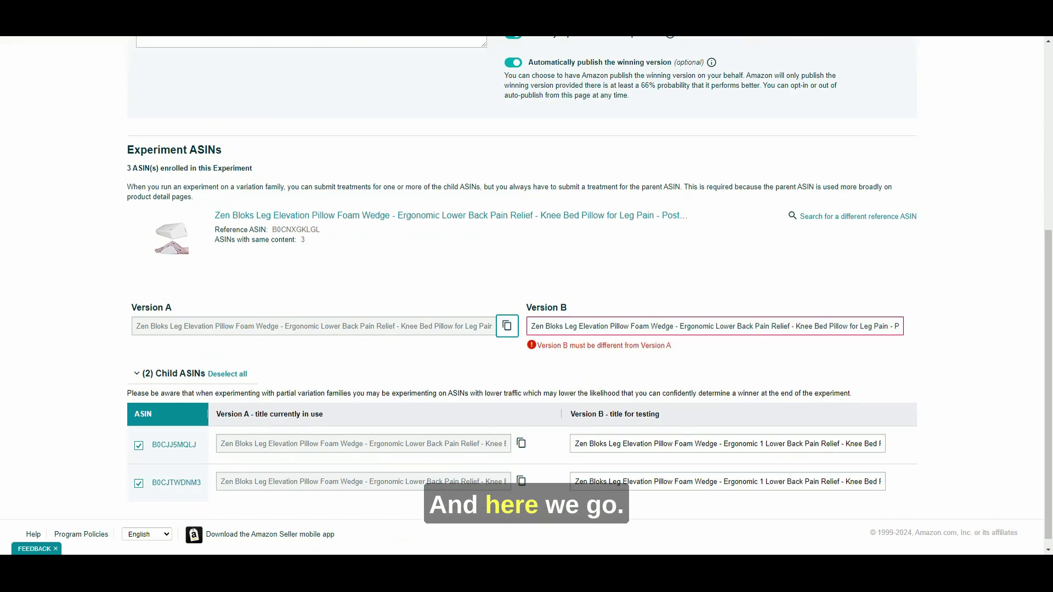
left_click(713, 327)
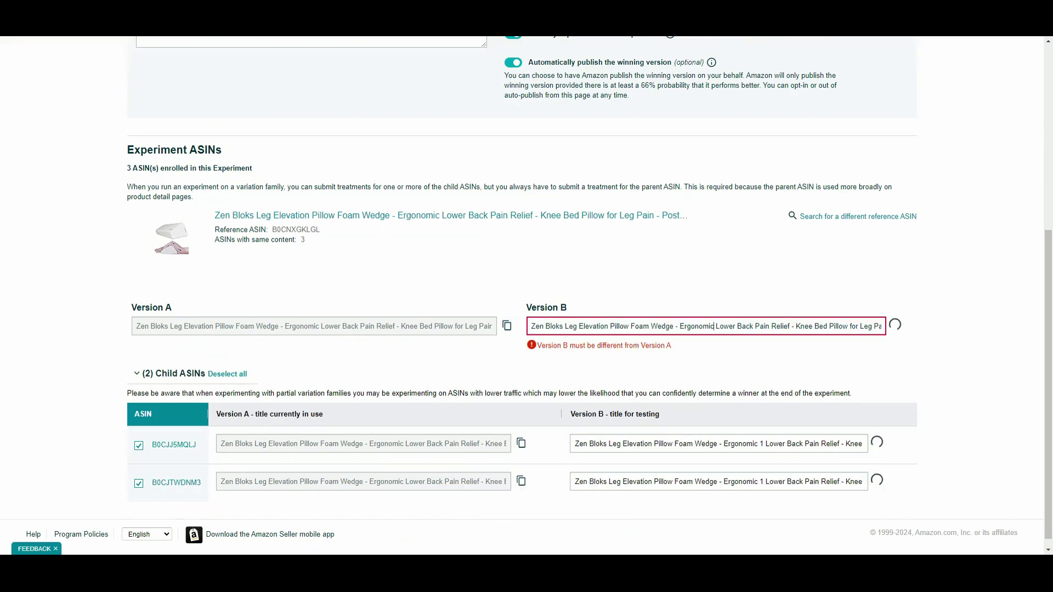
type("1")
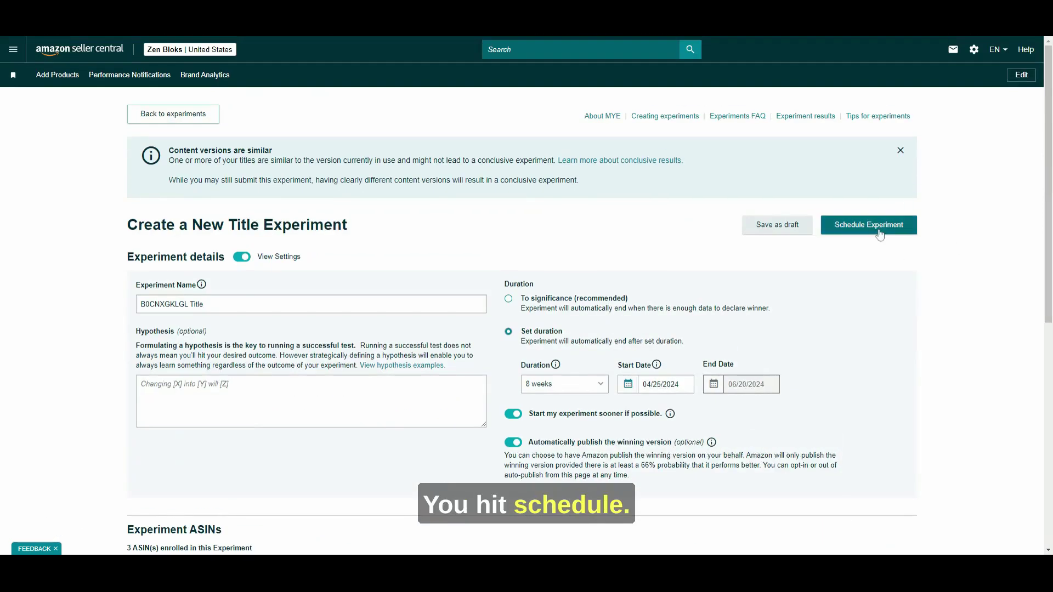
left_click(880, 234)
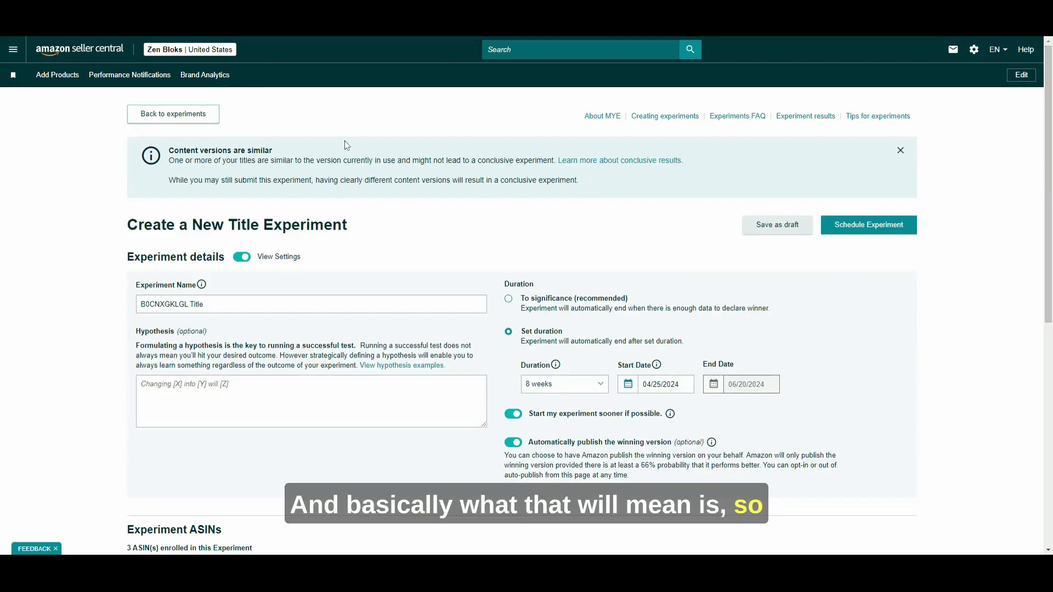
Leave the experiment with Do not save and check the active experiment's 03/19/2024 start date
left_click(201, 115)
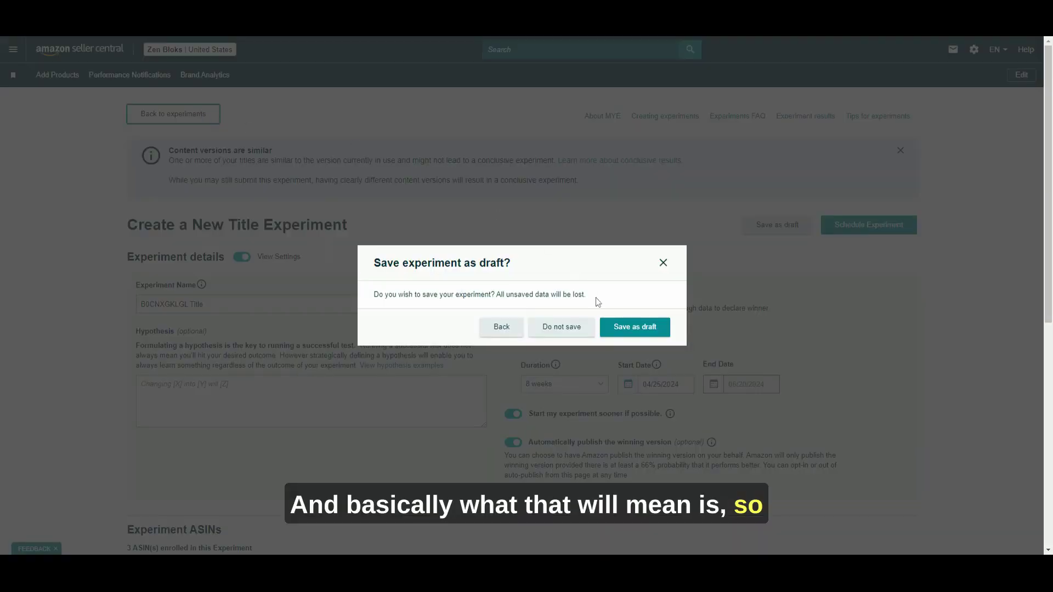
left_click(570, 328)
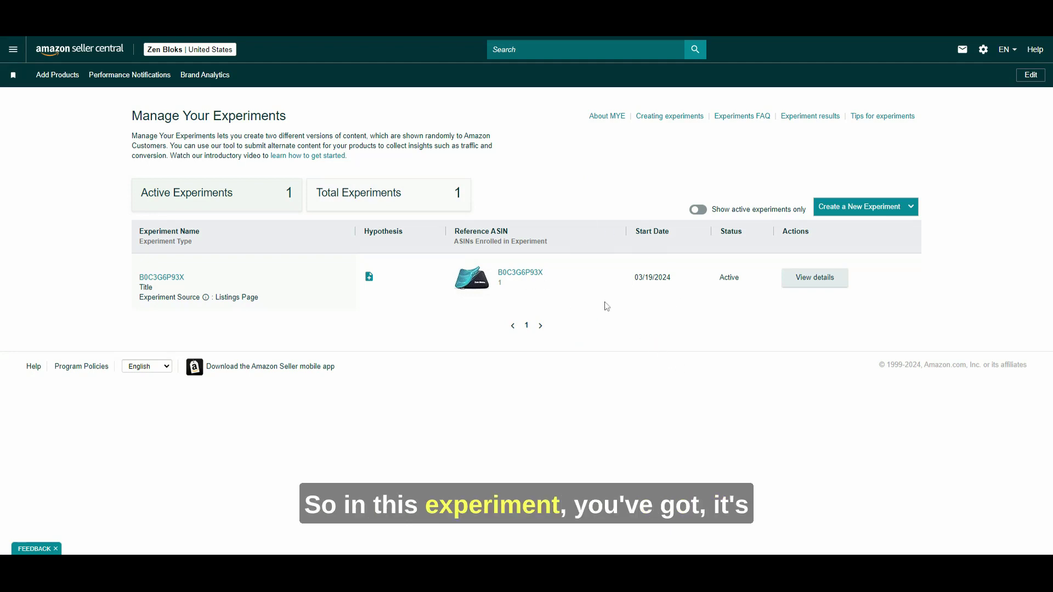
left_click_drag(616, 268, 683, 286)
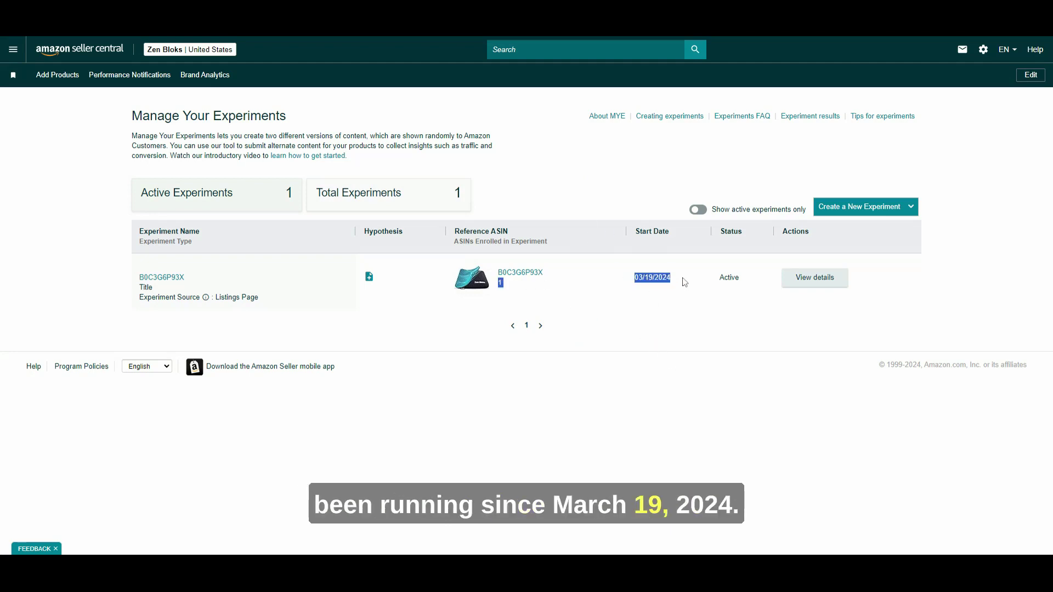
left_click(684, 282)
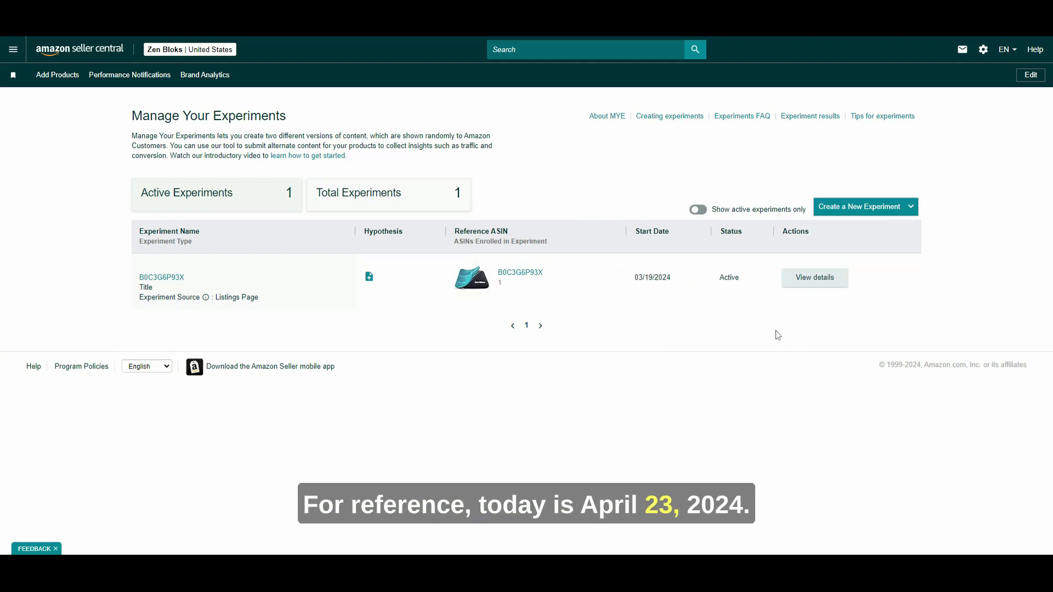
Open experiment B0C3G6P93X's details and review its 03/19/2024 start date and Listings Page source
left_click(815, 280)
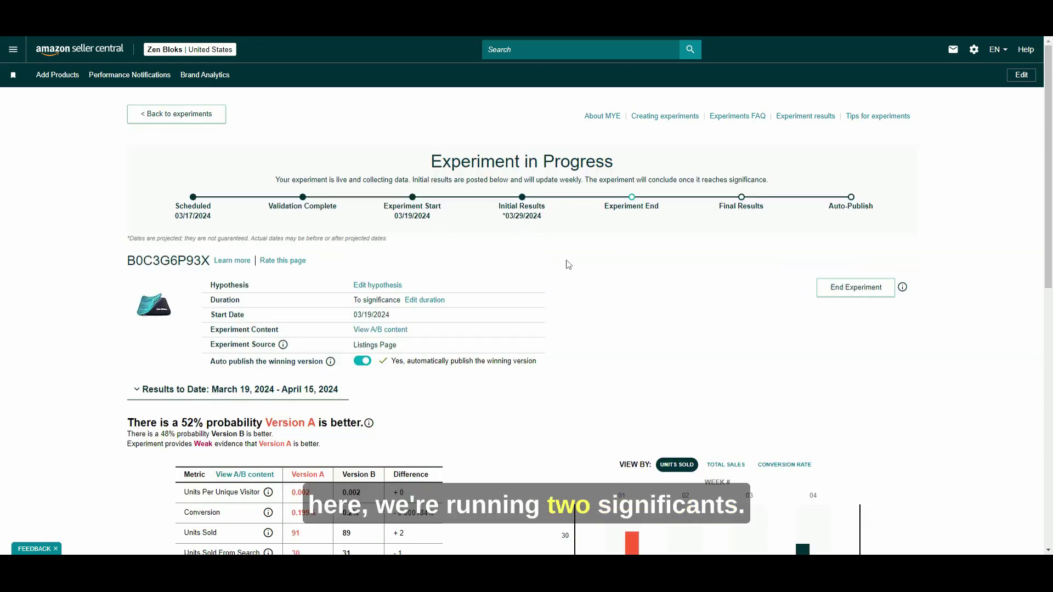
scroll(564, 272, "down", 1)
left_click_drag(353, 245, 391, 261)
left_click(379, 270)
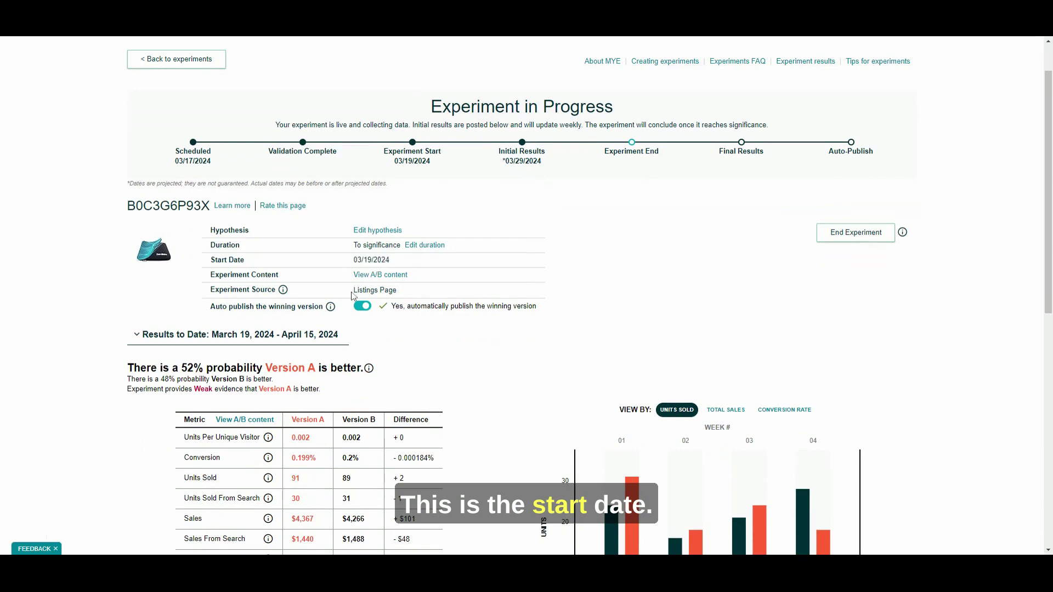
left_click_drag(353, 290, 417, 295)
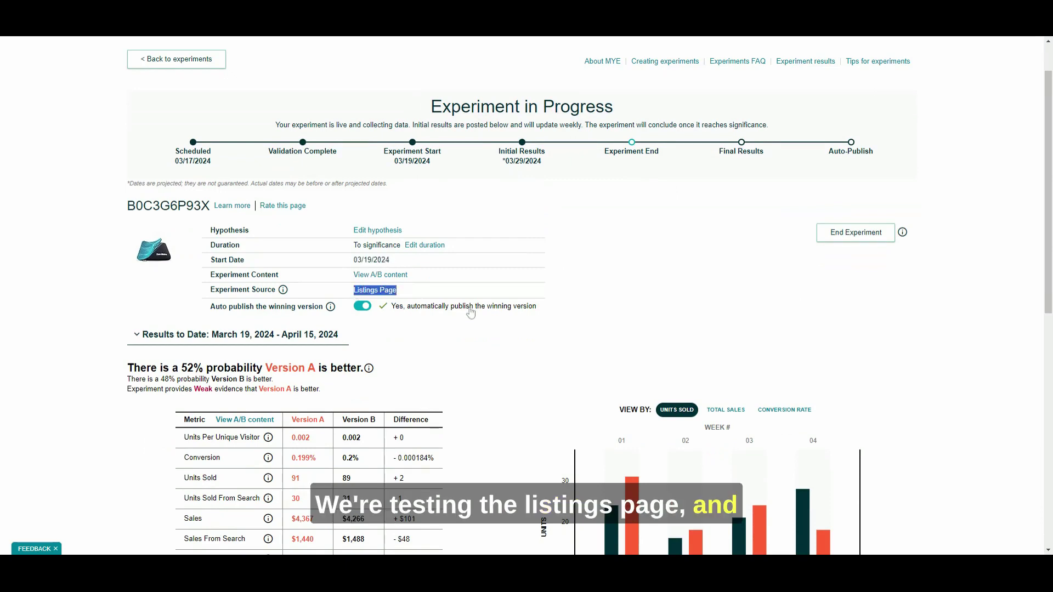
left_click(517, 401)
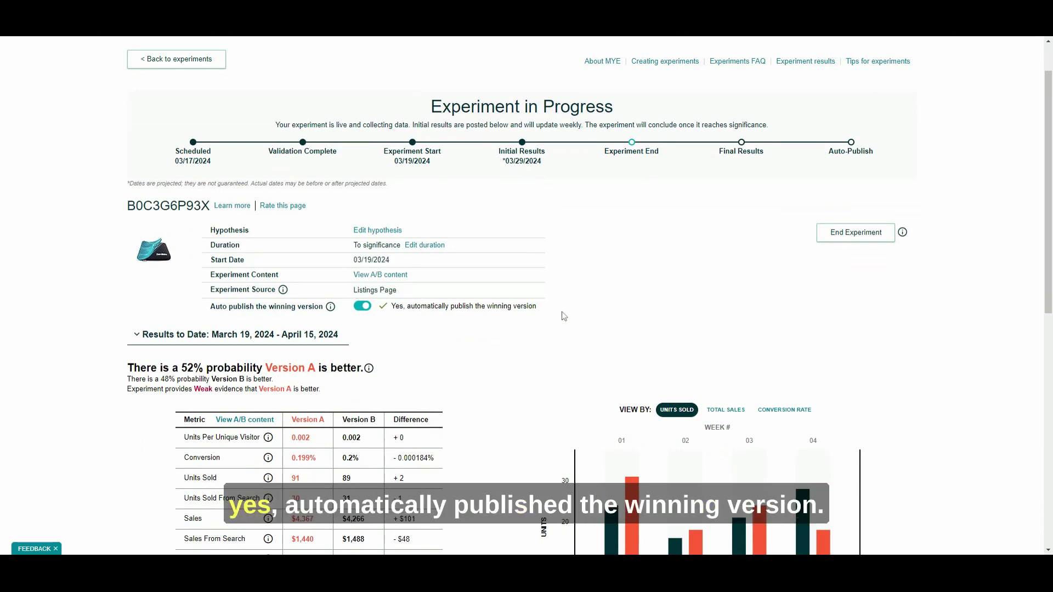
Review the results summary showing a 52% probability Version A is better
scroll(547, 226, "down", 2)
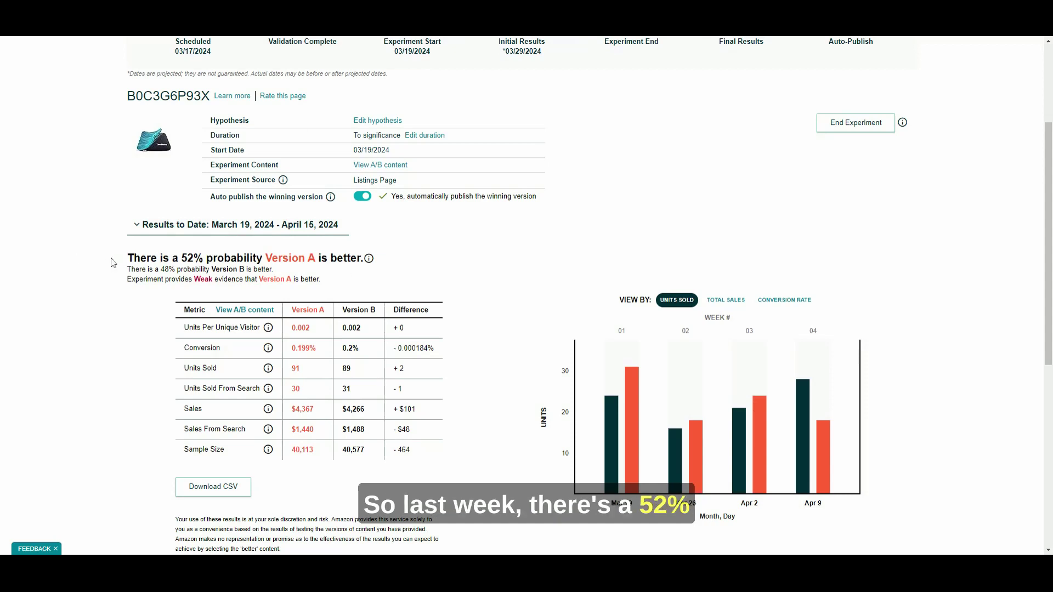
left_click_drag(115, 255, 356, 281)
left_click(357, 281)
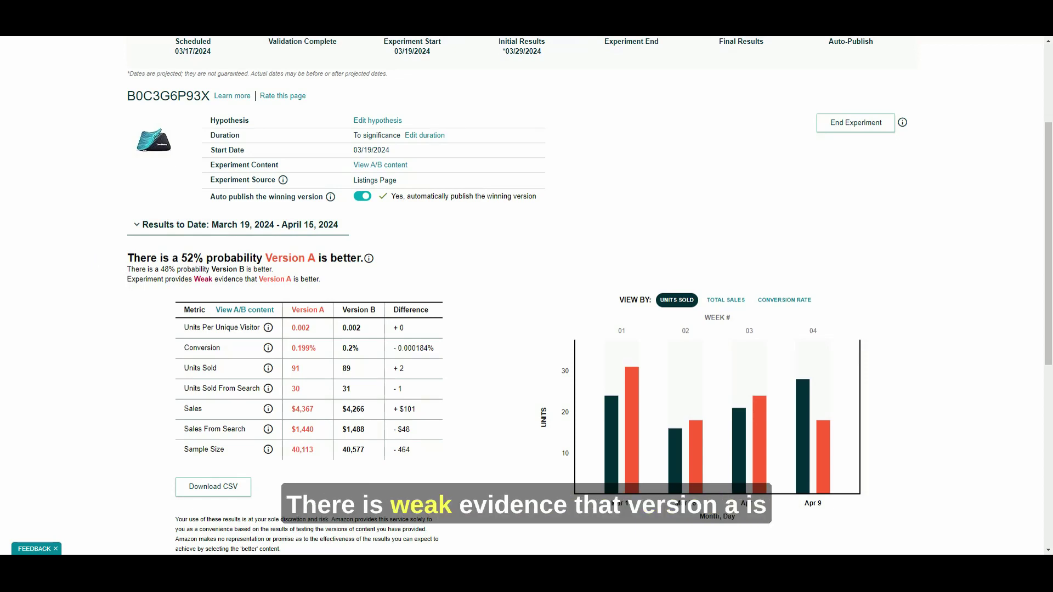
scroll(466, 277, "down", 2)
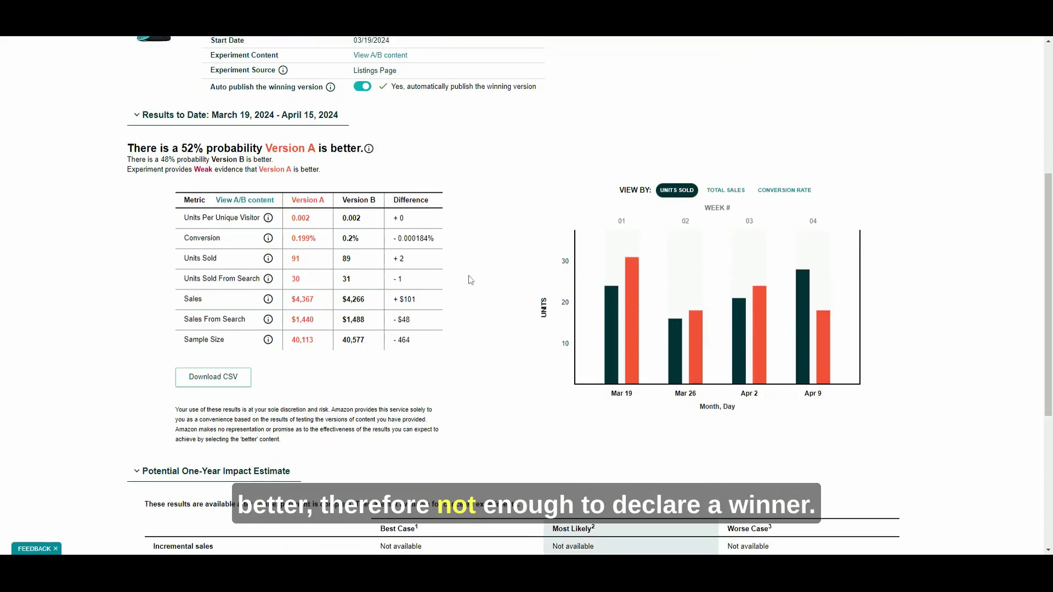
scroll(523, 262, "down", 3)
scroll(522, 262, "up", 3)
left_click_drag(289, 299, 390, 300)
left_click(490, 294)
left_click(455, 300)
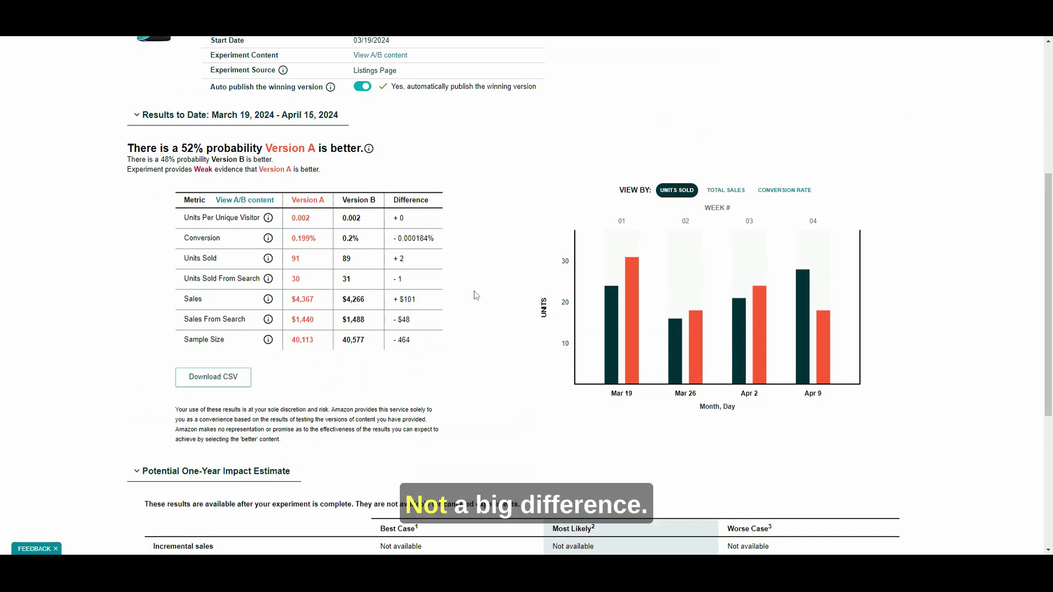
left_click_drag(409, 263, 392, 264)
left_click(496, 285)
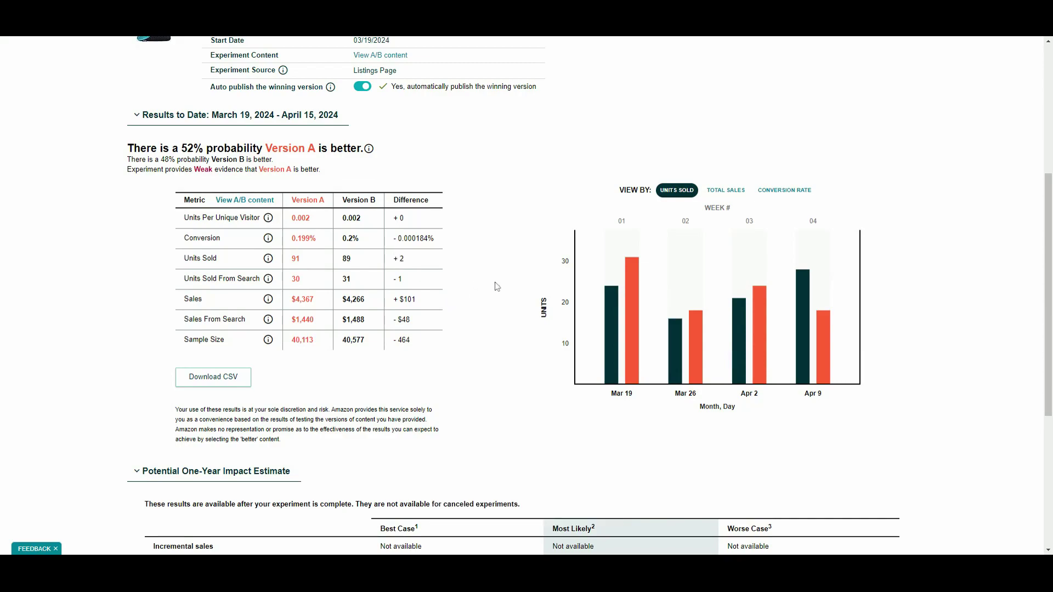
scroll(486, 335, "up", 5)
scroll(499, 288, "down", 7)
scroll(504, 304, "up", 7)
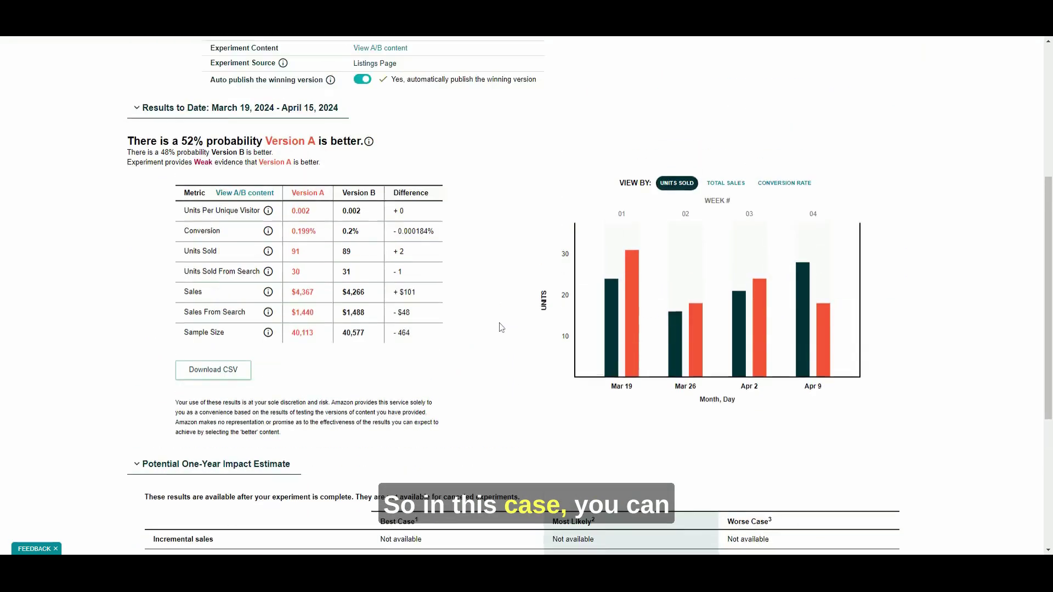
scroll(850, 315, "down", 4)
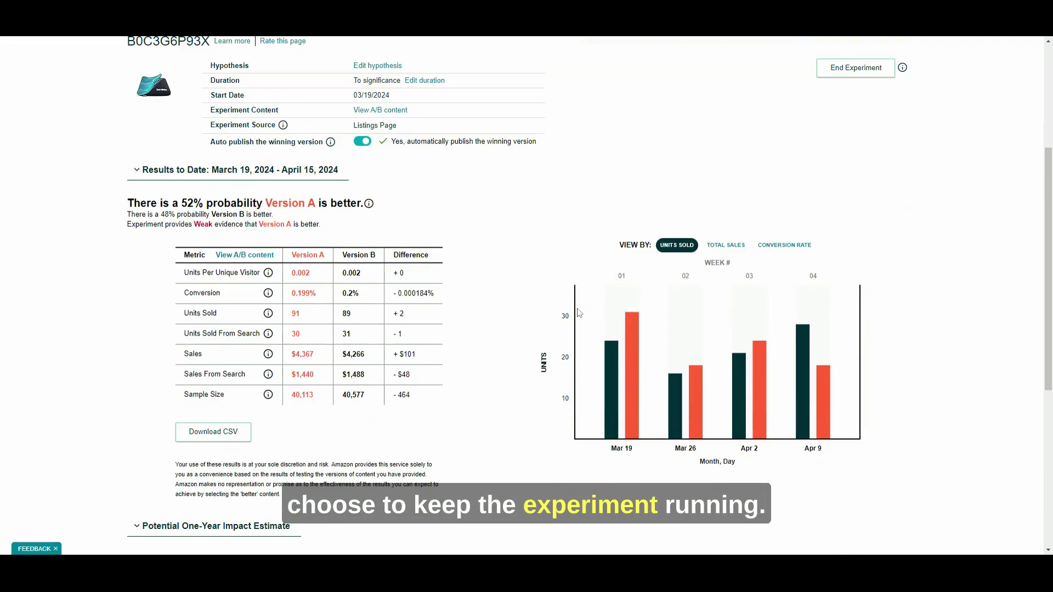
scroll(836, 165, "up", 1)
scroll(521, 288, "down", 3)
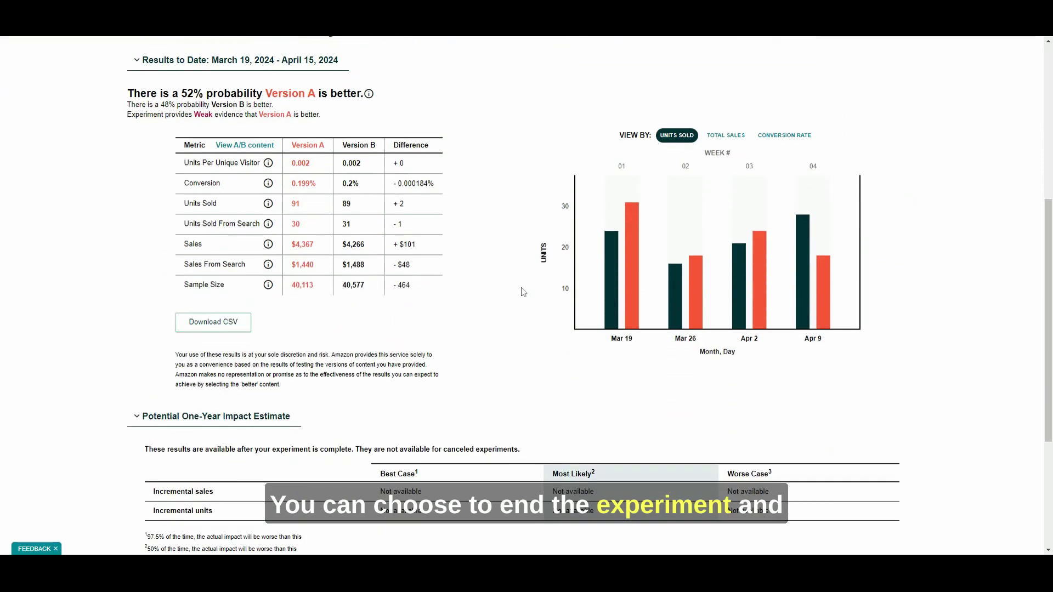
scroll(494, 296, "up", 6)
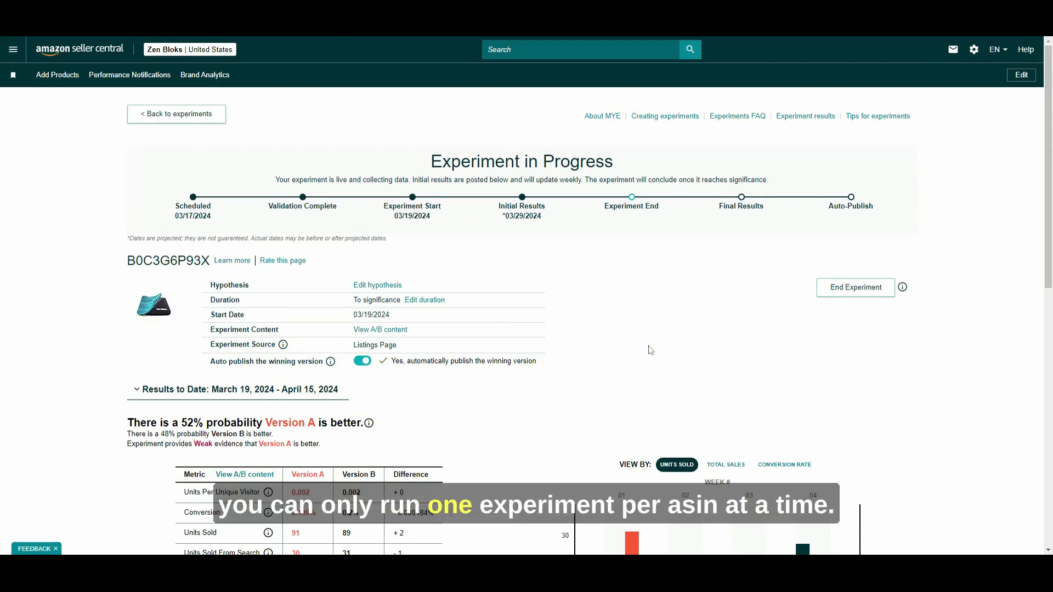
scroll(649, 348, "down", 1)
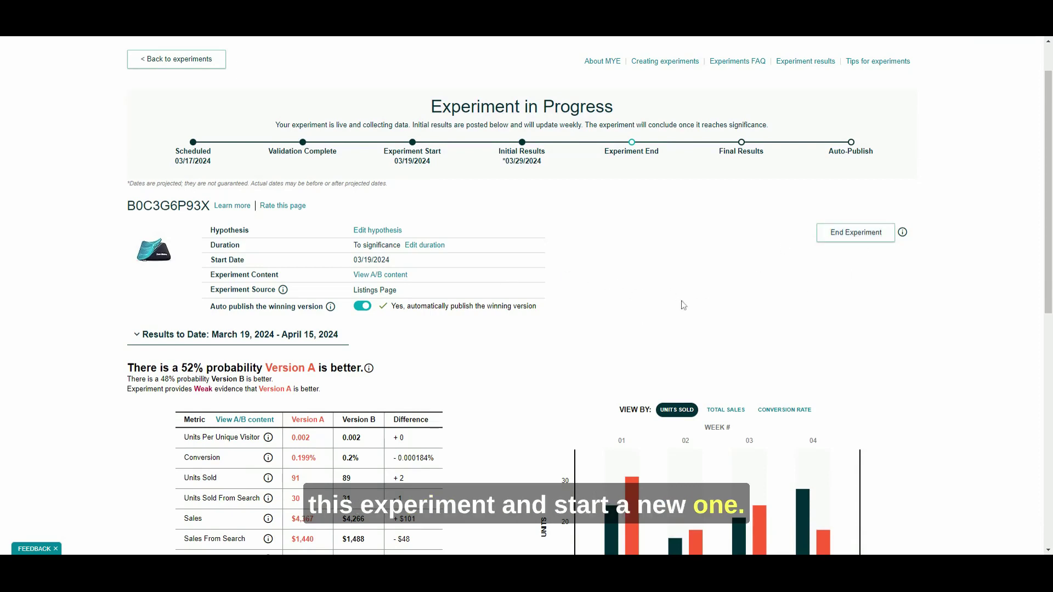
scroll(679, 305, "up", 1)
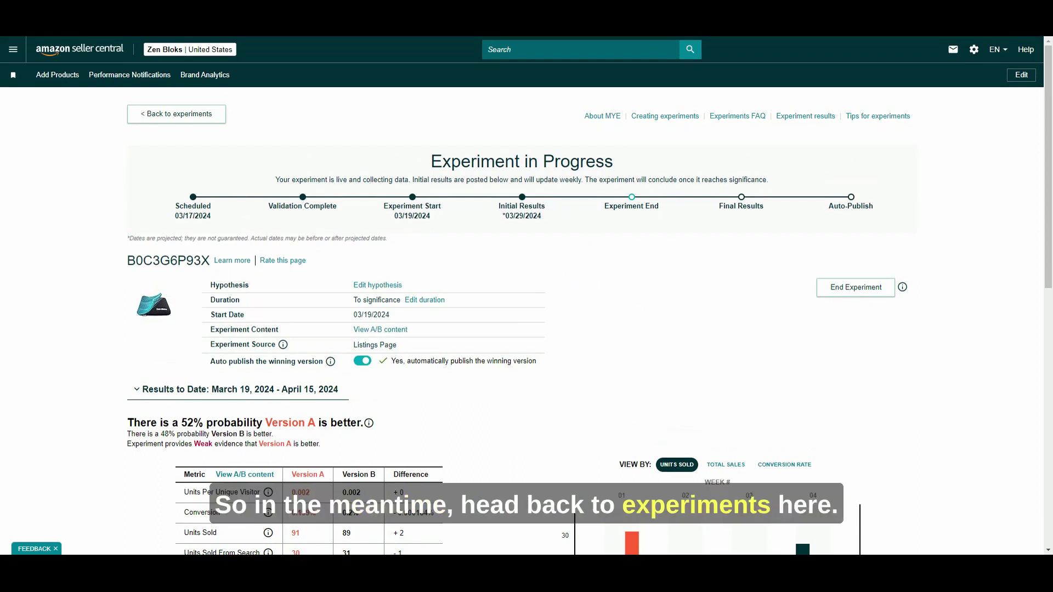
left_click(188, 116)
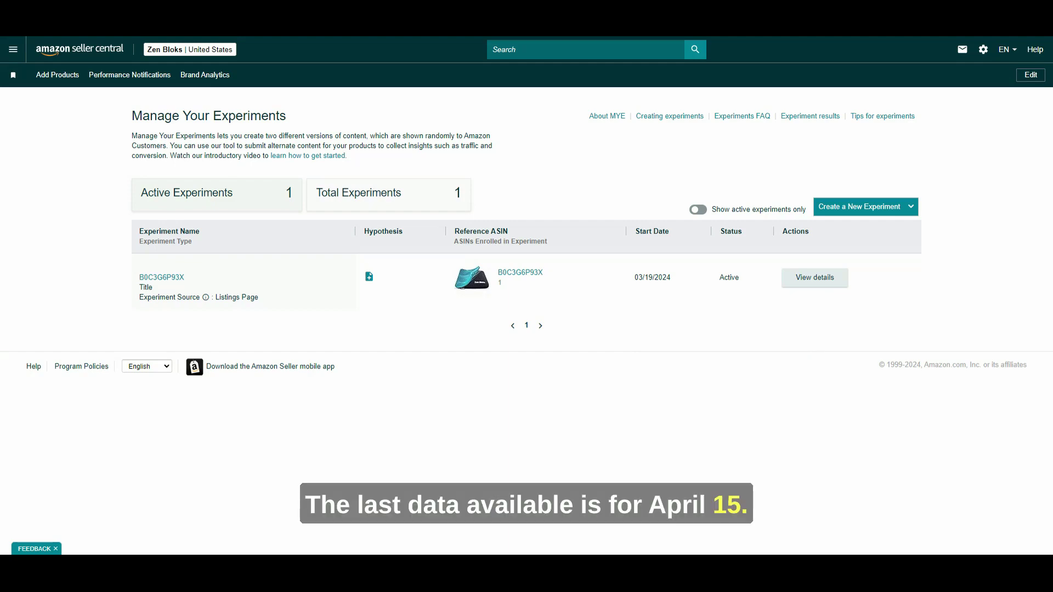
left_click(815, 278)
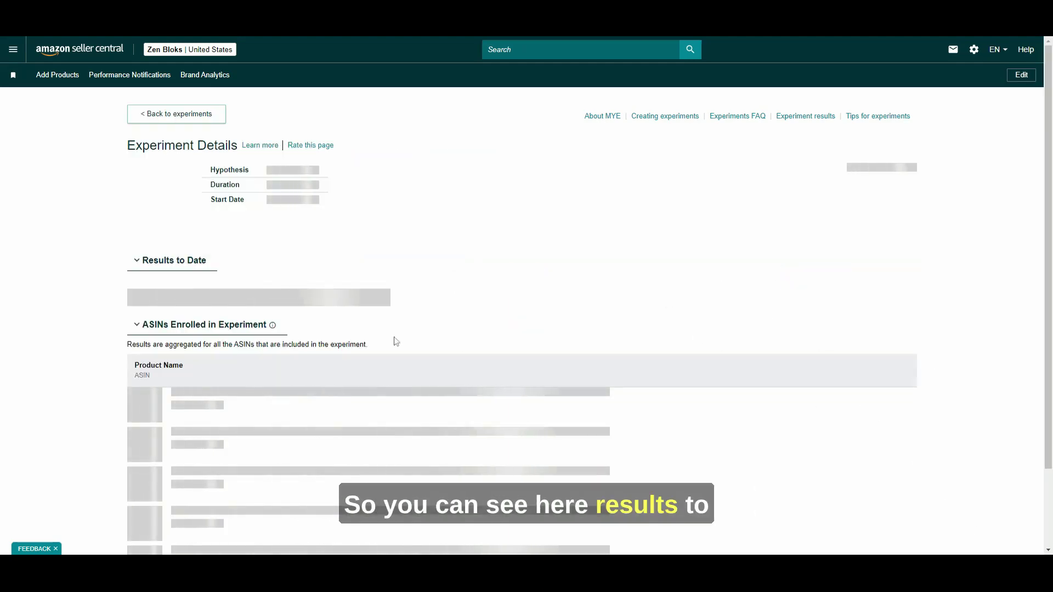
scroll(368, 248, "down", 3)
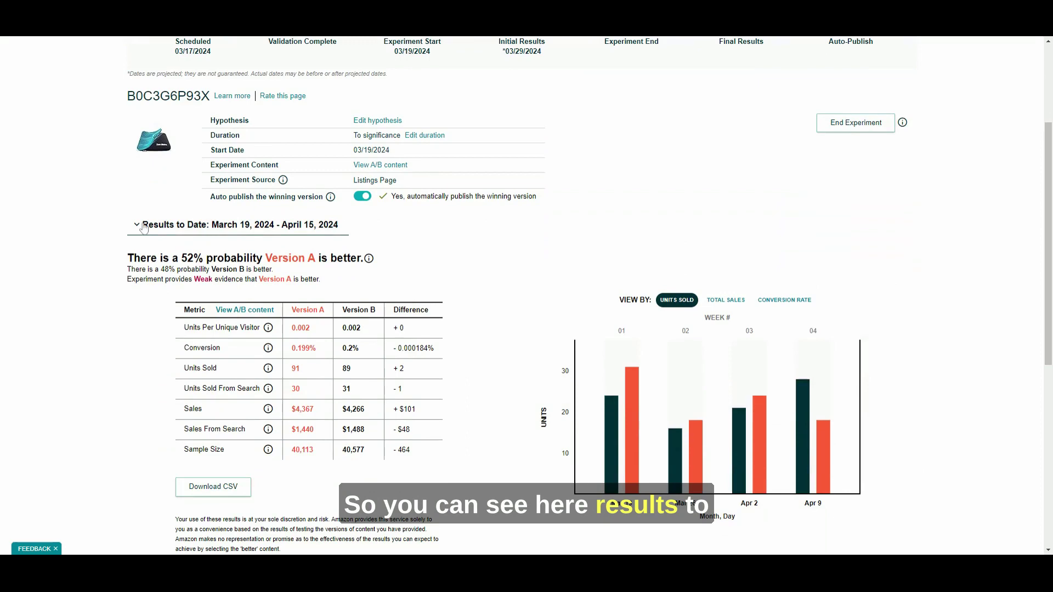
left_click_drag(393, 231, 212, 226)
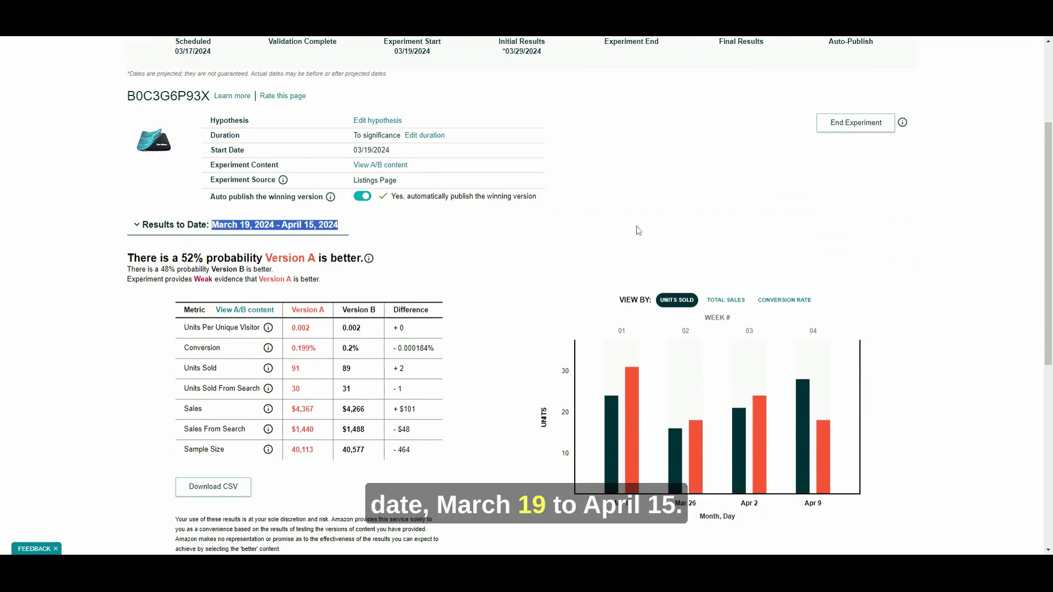
left_click(638, 240)
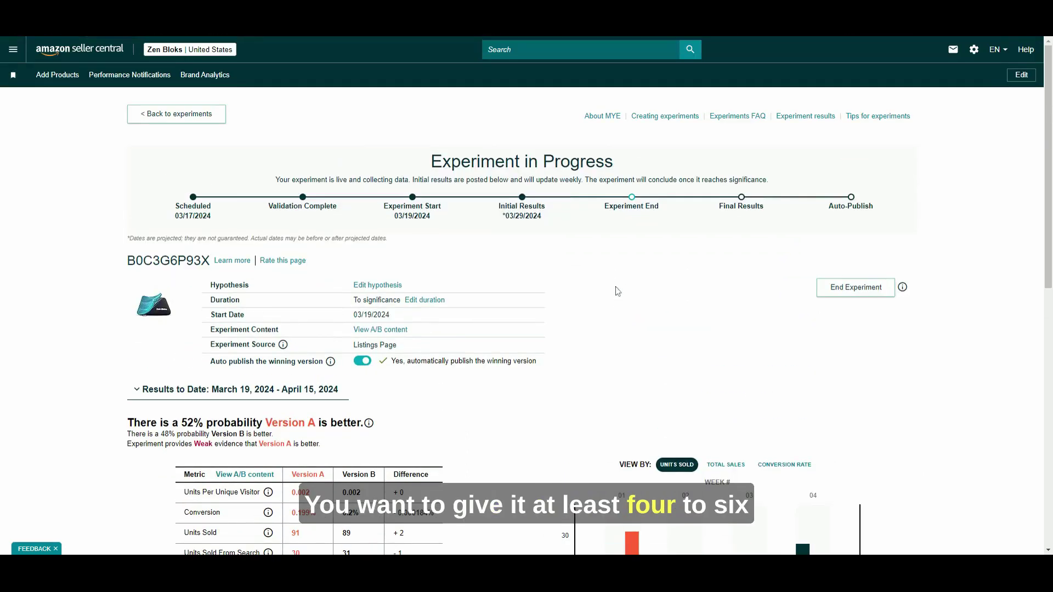
scroll(618, 255, "up", 3)
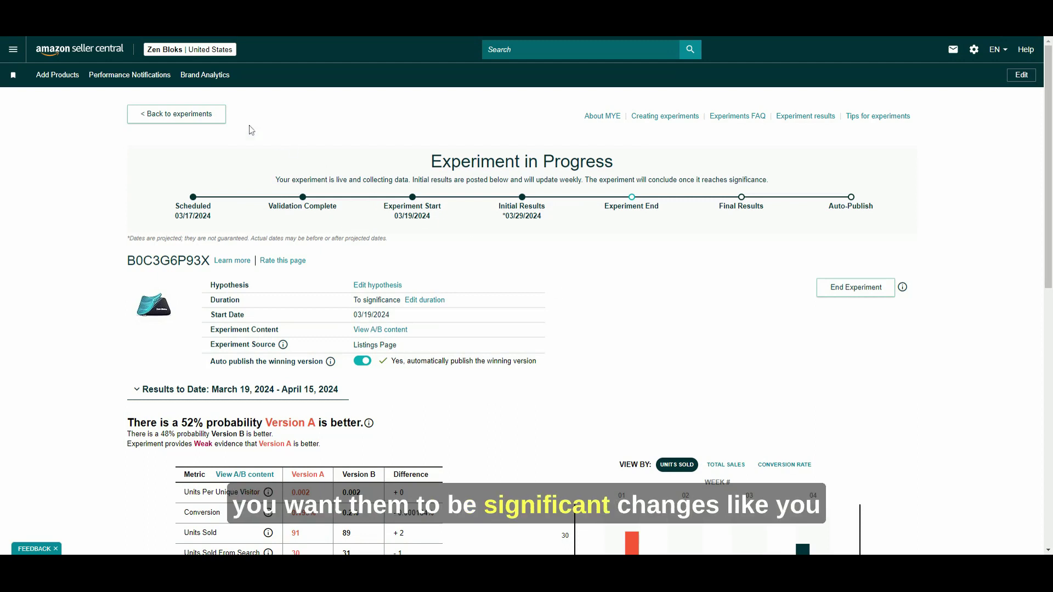
Start another Product Title experiment with the leg elevation pillow as reference ASIN
left_click(176, 113)
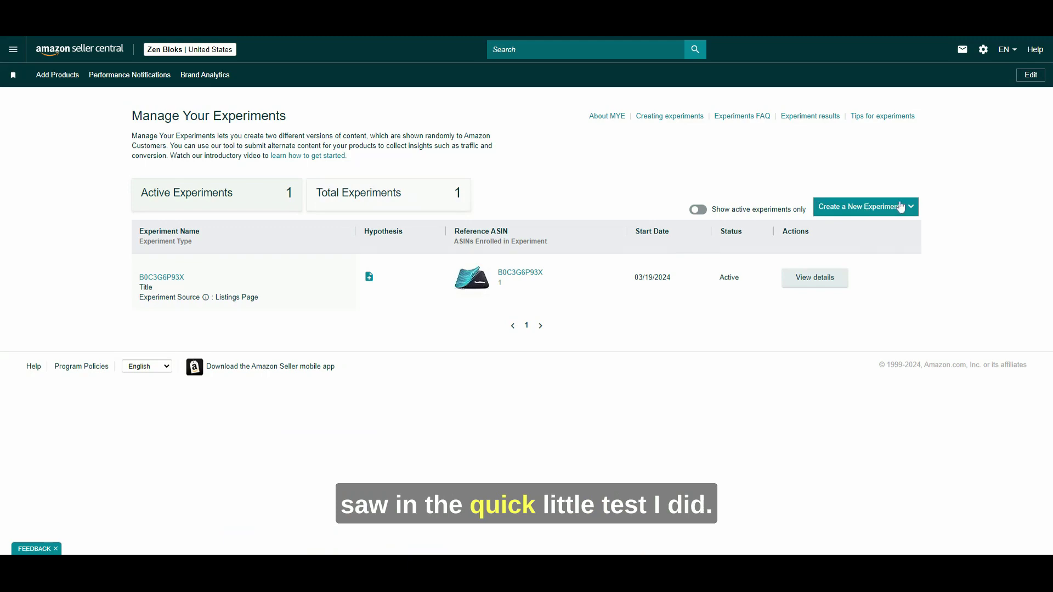
left_click(901, 206)
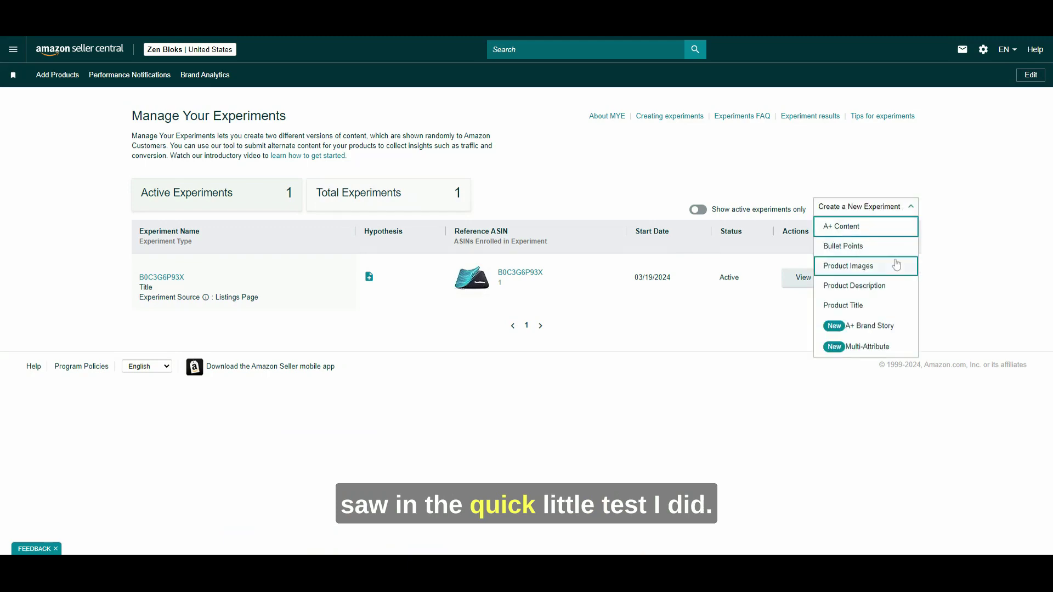
left_click(894, 303)
left_click(867, 265)
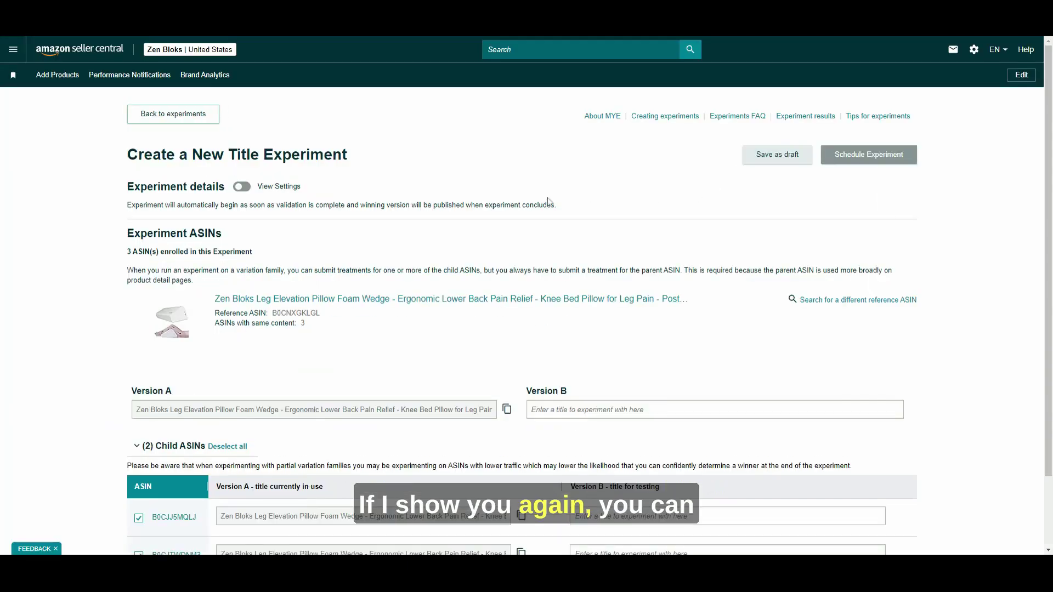
scroll(548, 201, "down", 2)
Copy current titles into Version B for the parent, B0CJJ5MQLJ and B0CJTWDNM3, inserting "1" before Lower
left_click(507, 326)
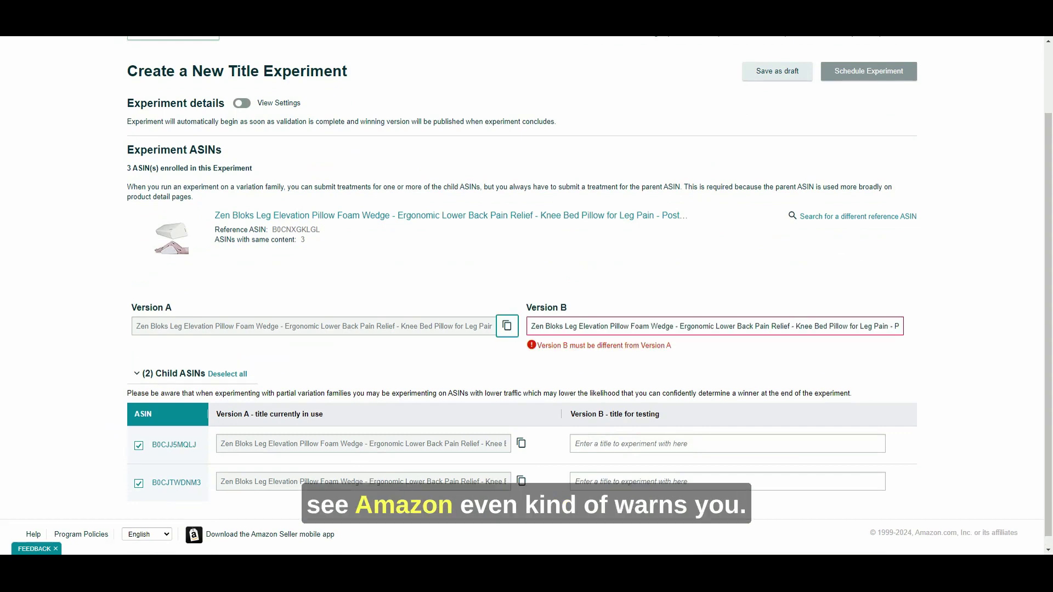
left_click(715, 325)
type("1")
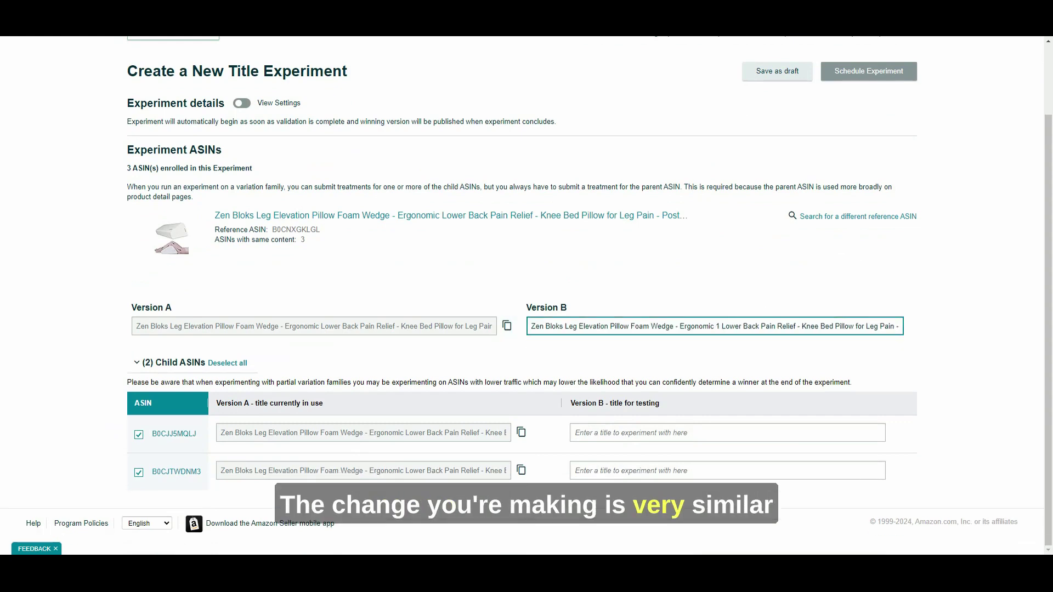
left_click(520, 432)
left_click(520, 470)
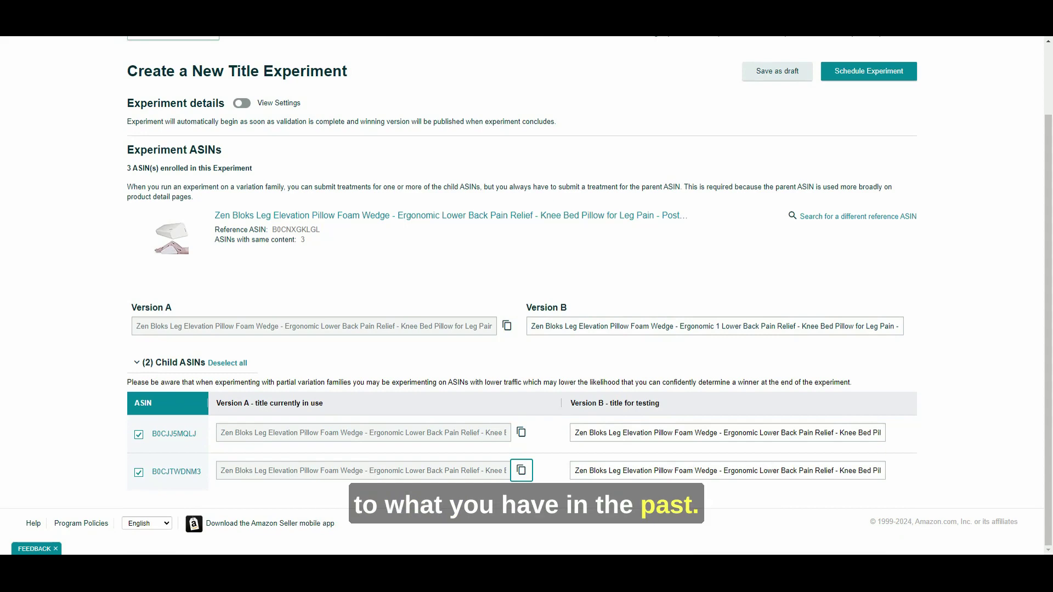
left_click(763, 470)
type("1")
left_click(763, 432)
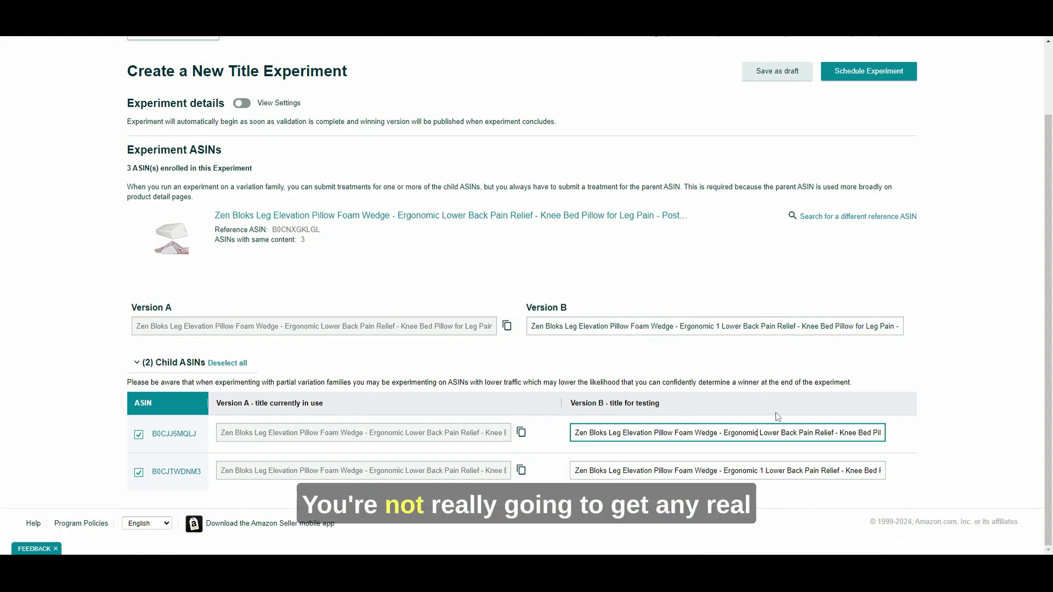
Add the last "1" to B0CJJ5MQLJ's Version B and read the 'Content versions are similar' warning
type("1")
scroll(777, 410, "up", 2)
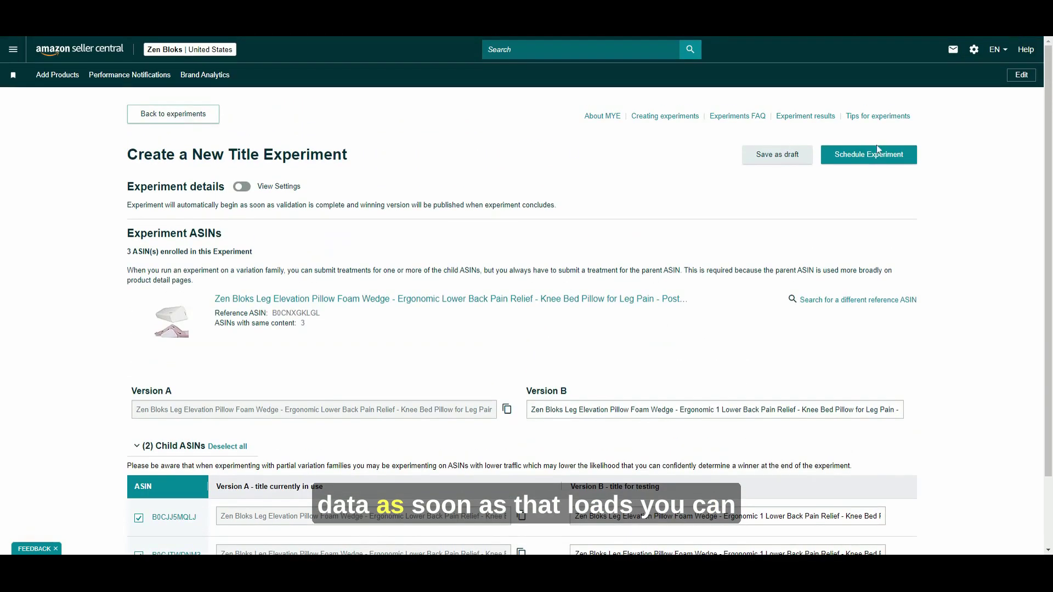
scroll(754, 222, "down", 2)
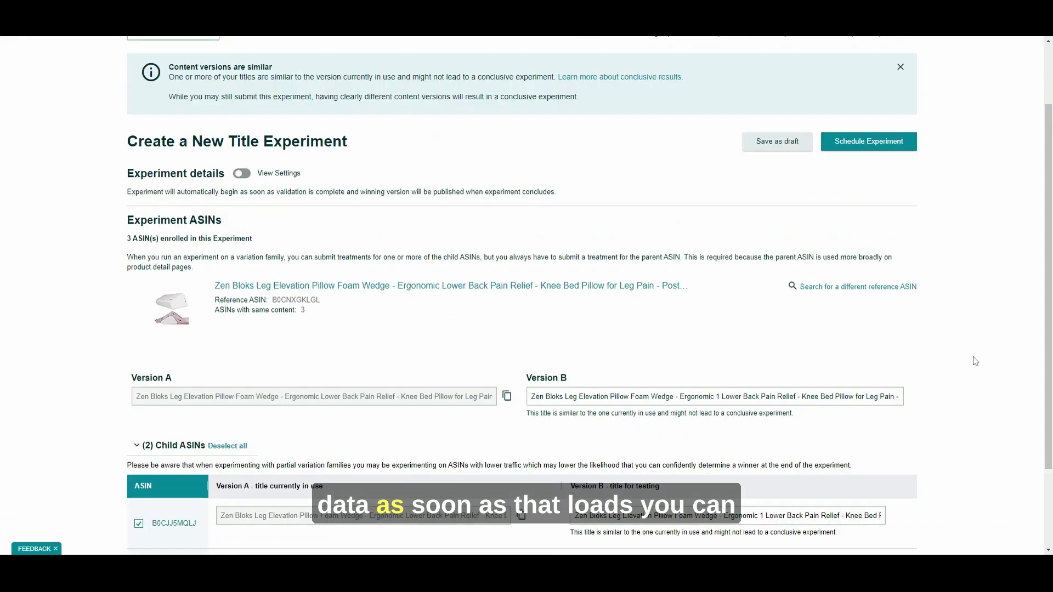
scroll(538, 259, "up", 2)
left_click_drag(168, 149, 643, 197)
left_click(643, 190)
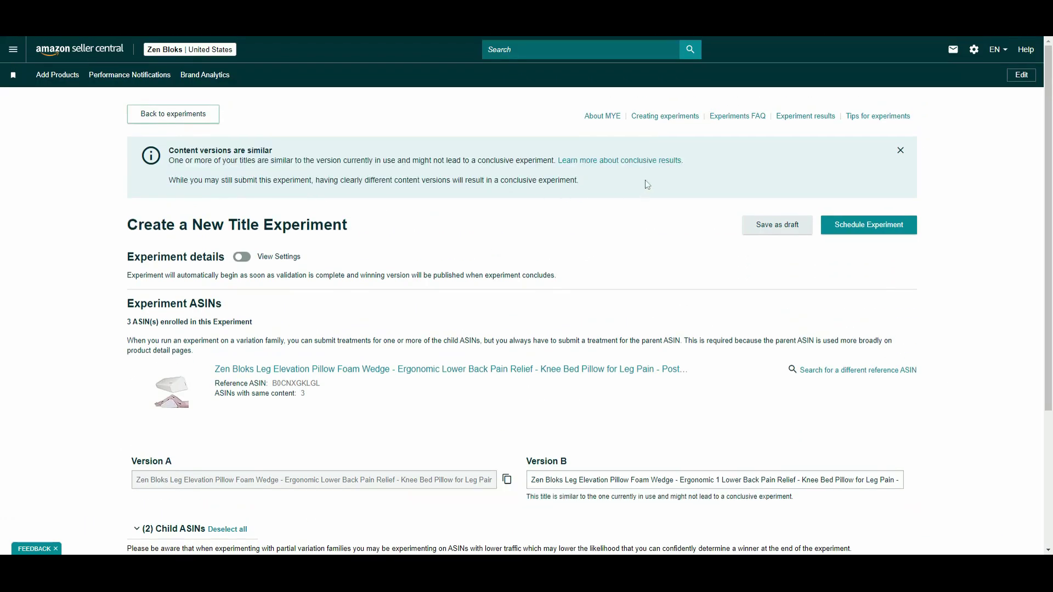